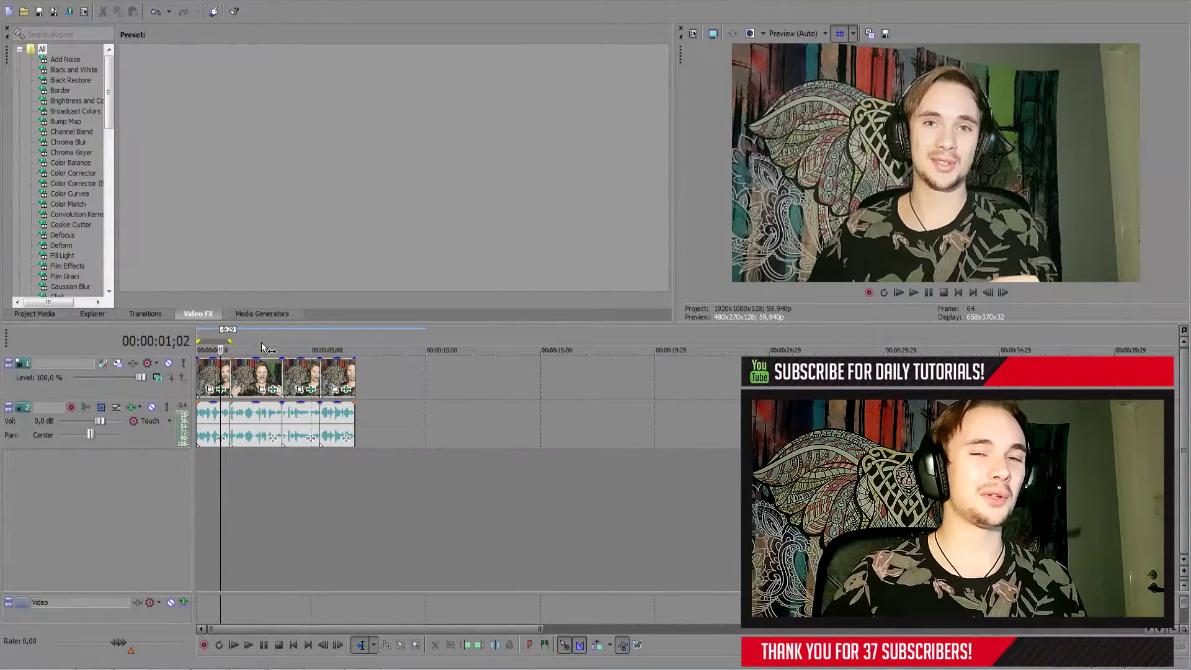
Step: Insert a new empty video track above the existing video and audio tracks
{"action": "right_click", "coordinate": [219, 376]}
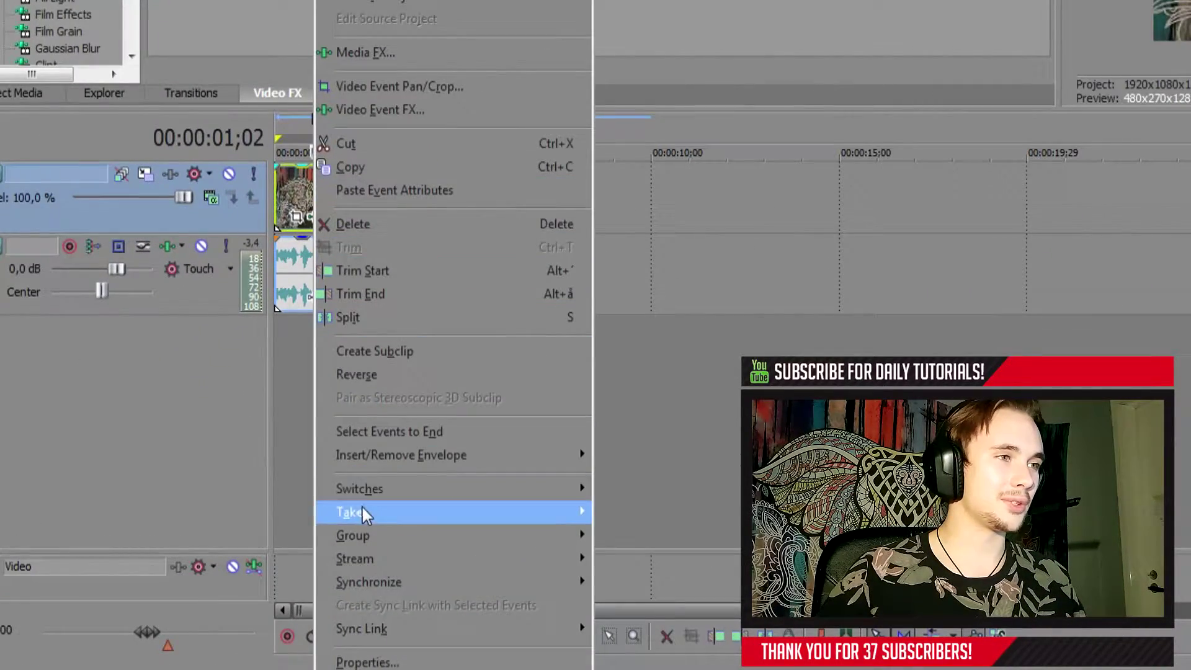
{"action": "left_click", "coordinate": [623, 503]}
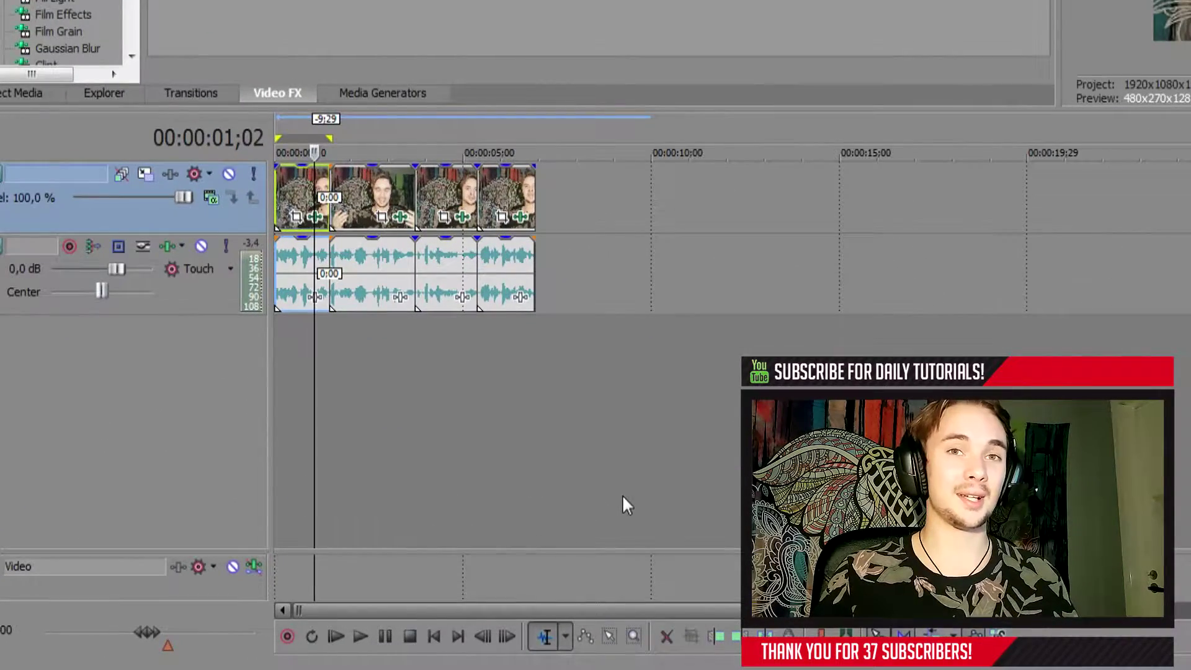
{"action": "left_click", "coordinate": [280, 351]}
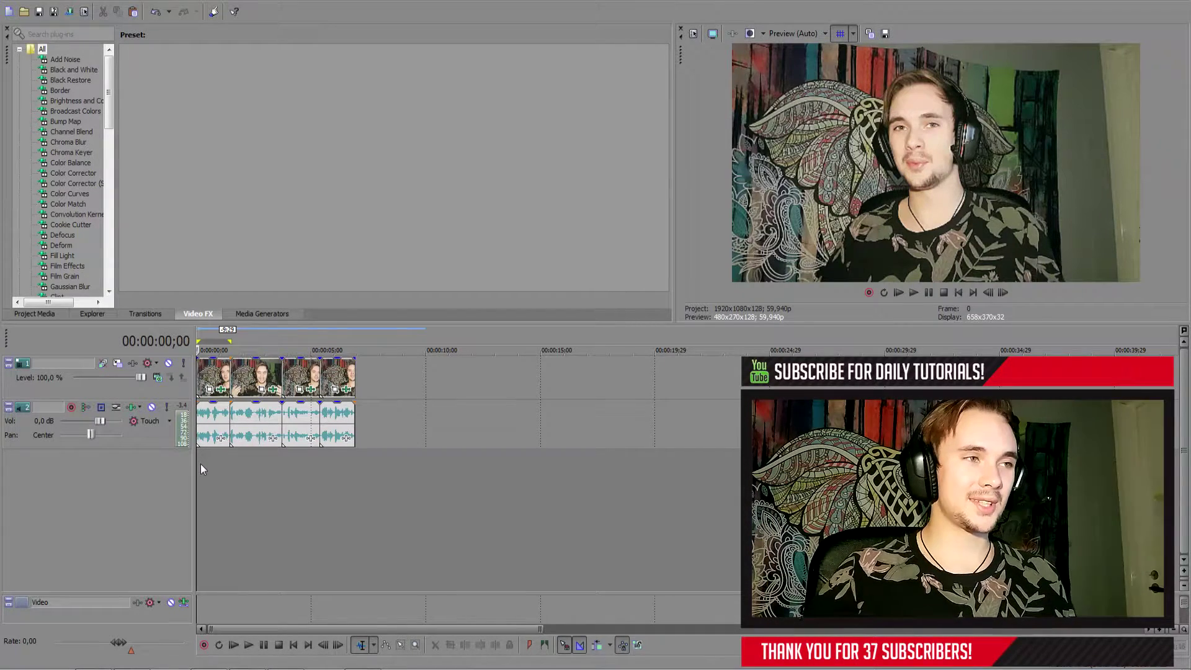
{"action": "right_click", "coordinate": [155, 464]}
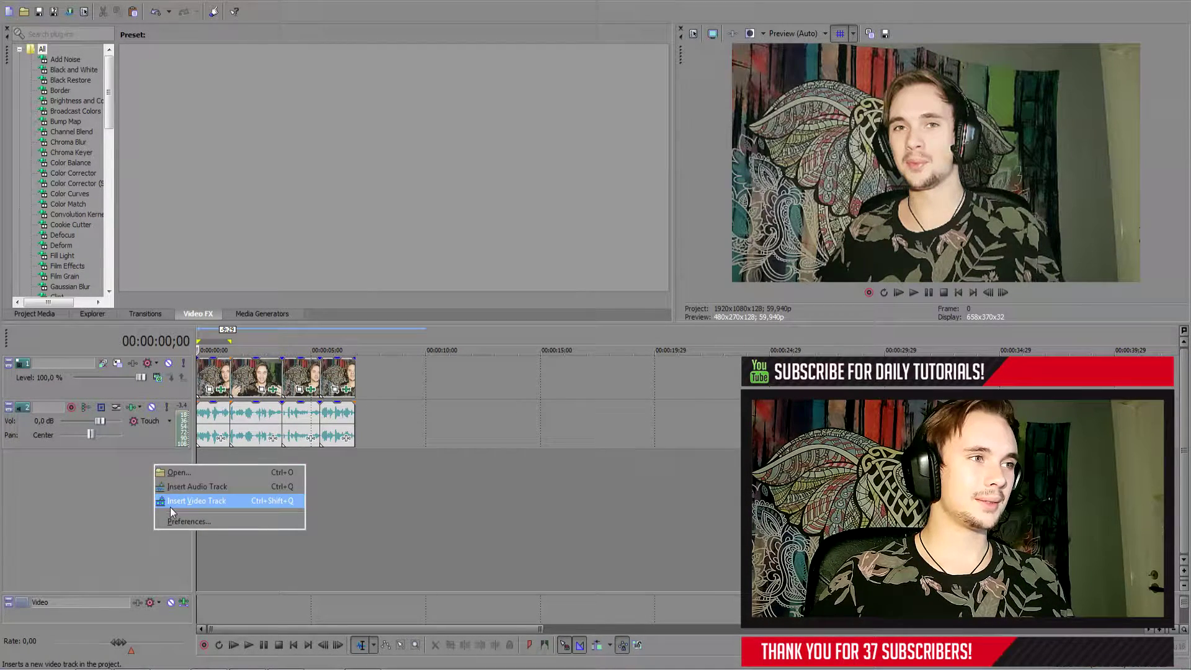
{"action": "left_click", "coordinate": [207, 501]}
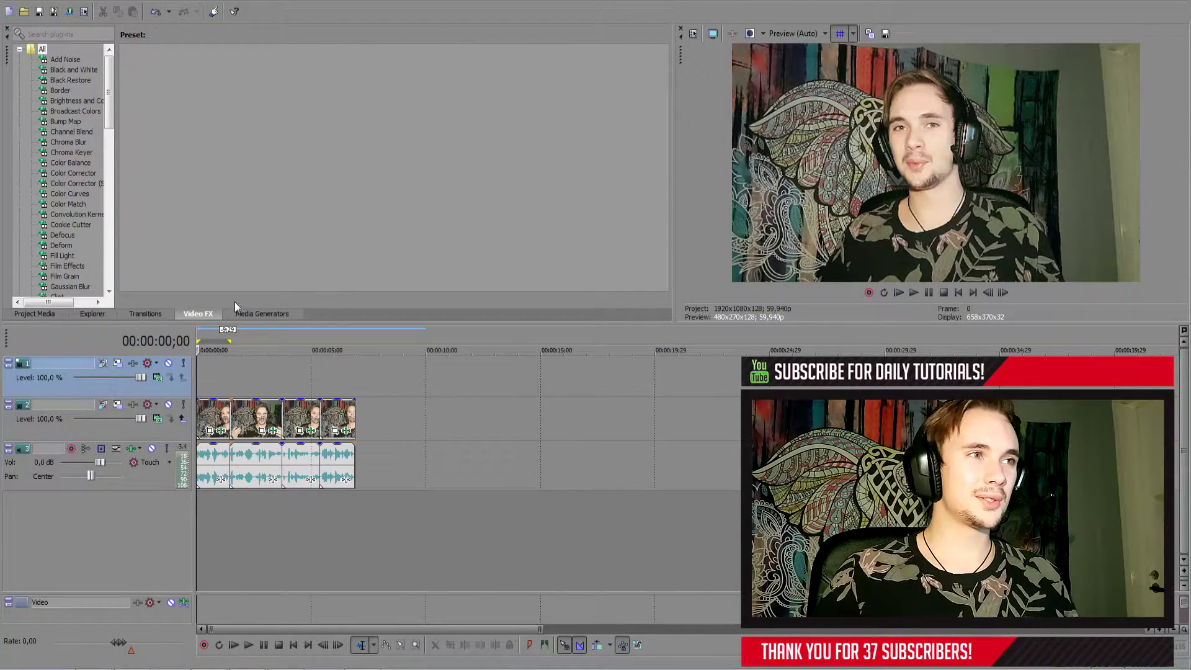
{"action": "left_click", "coordinate": [247, 312]}
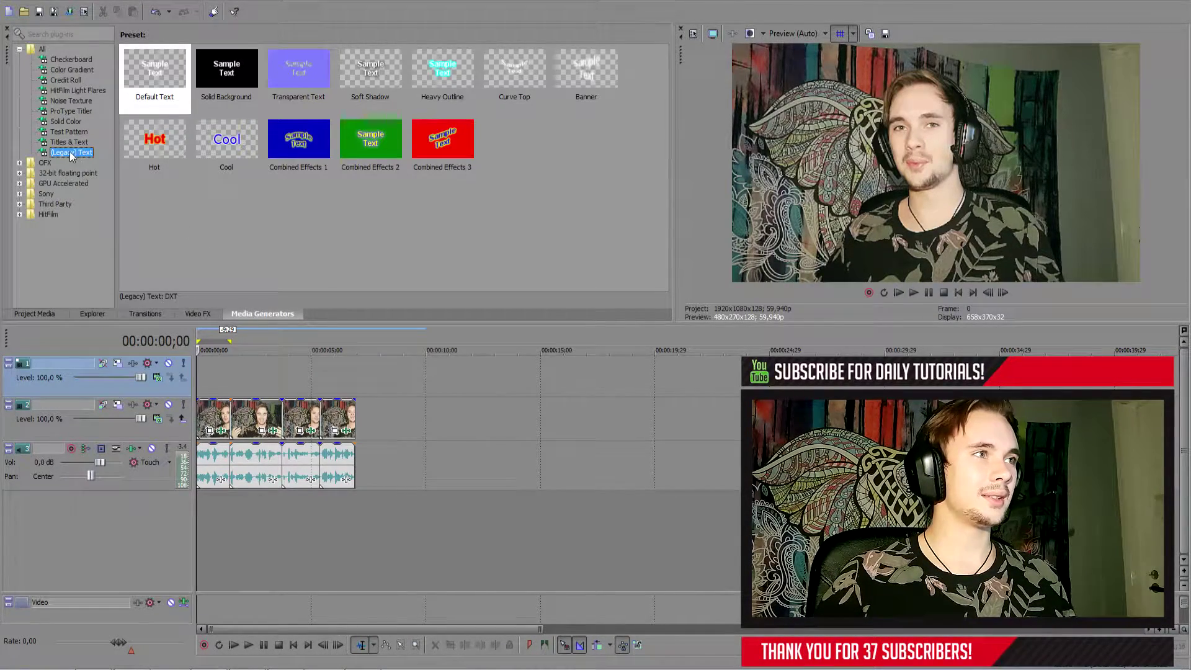
Step: Place Default Text on the new top track, split it at about 1;13, and delete the remainder
{"action": "left_click_drag", "start_coordinate": [152, 73], "coordinate": [175, 147]}
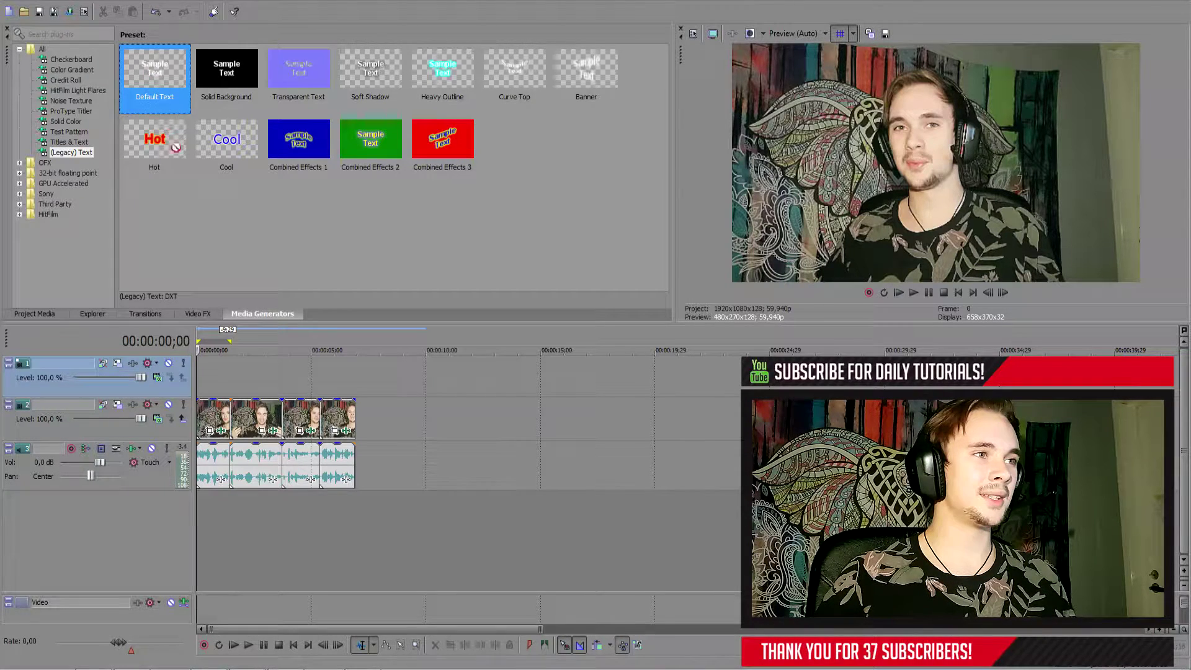
{"action": "left_click_drag", "start_coordinate": [210, 381], "coordinate": [206, 377]}
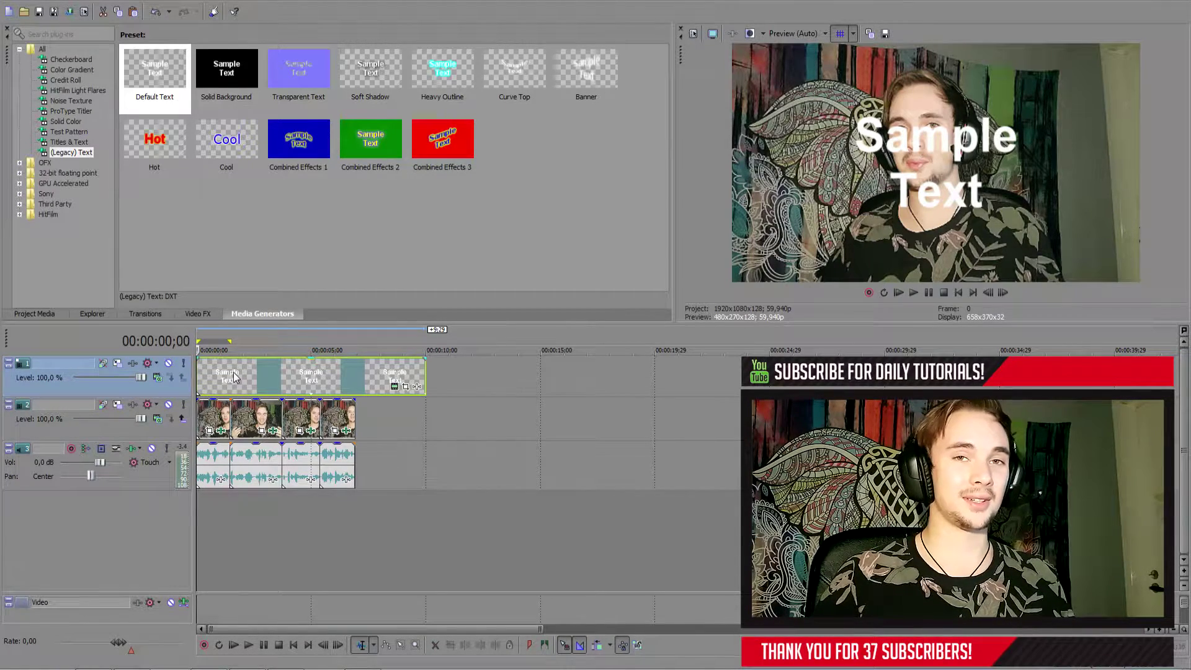
{"action": "left_click", "coordinate": [230, 376]}
{"action": "key", "text": "s"}
{"action": "left_click", "coordinate": [259, 377]}
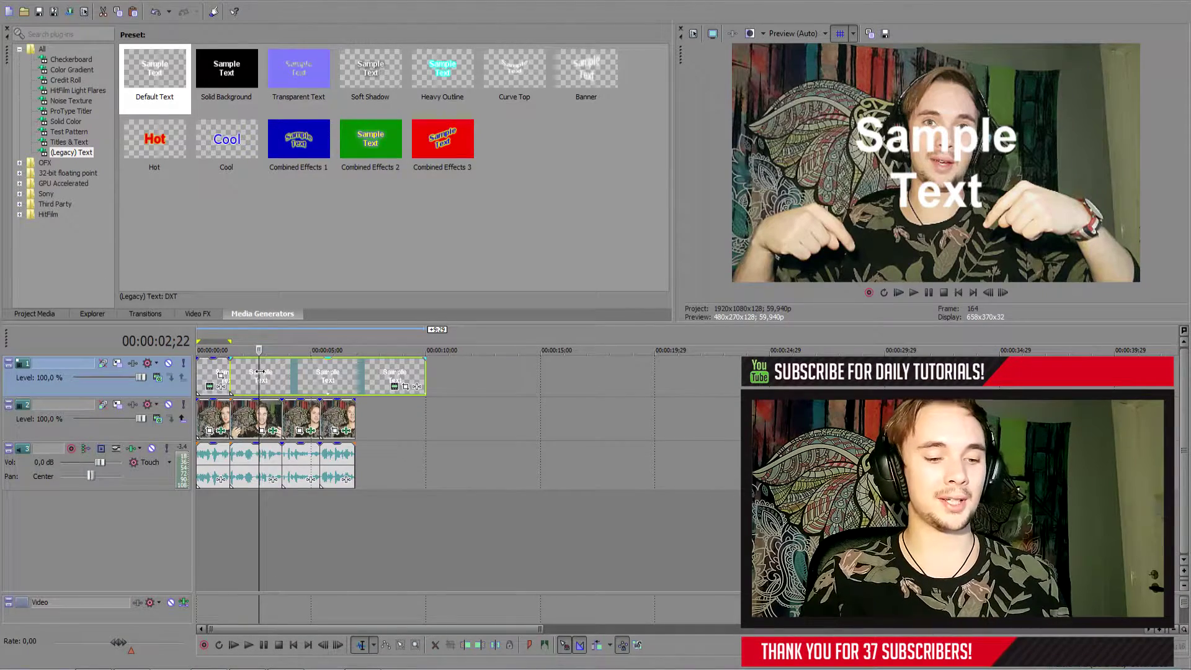
{"action": "key", "text": "Delete"}
Step: Preview the short text event from the project start and open its generator settings
{"action": "key", "text": "Home"}
{"action": "key", "text": "Up"}
{"action": "key", "text": "Up"}
{"action": "key", "text": "Up"}
{"action": "key", "text": "Up"}
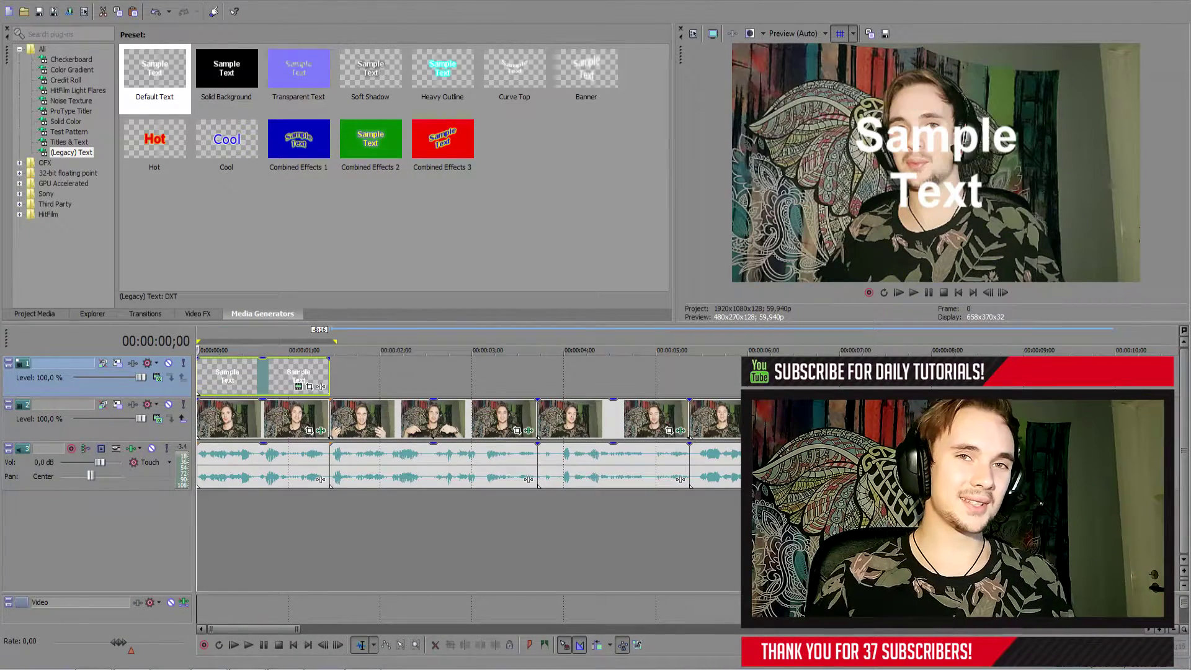
{"action": "key", "text": "space"}
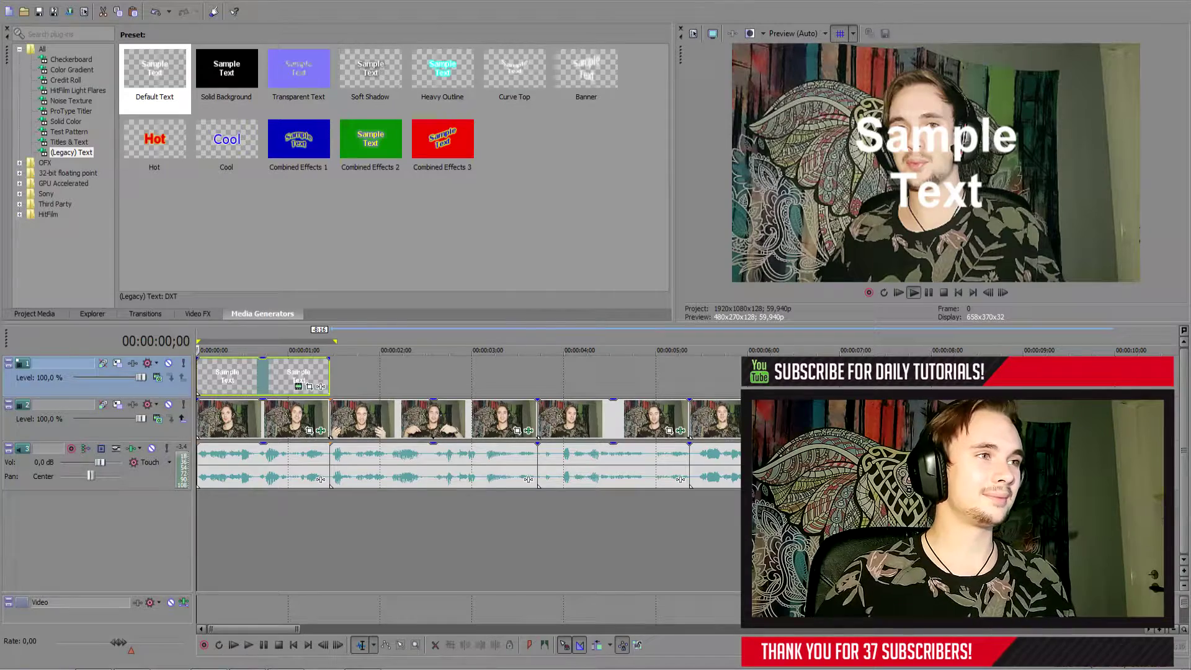
{"action": "key", "text": "space"}
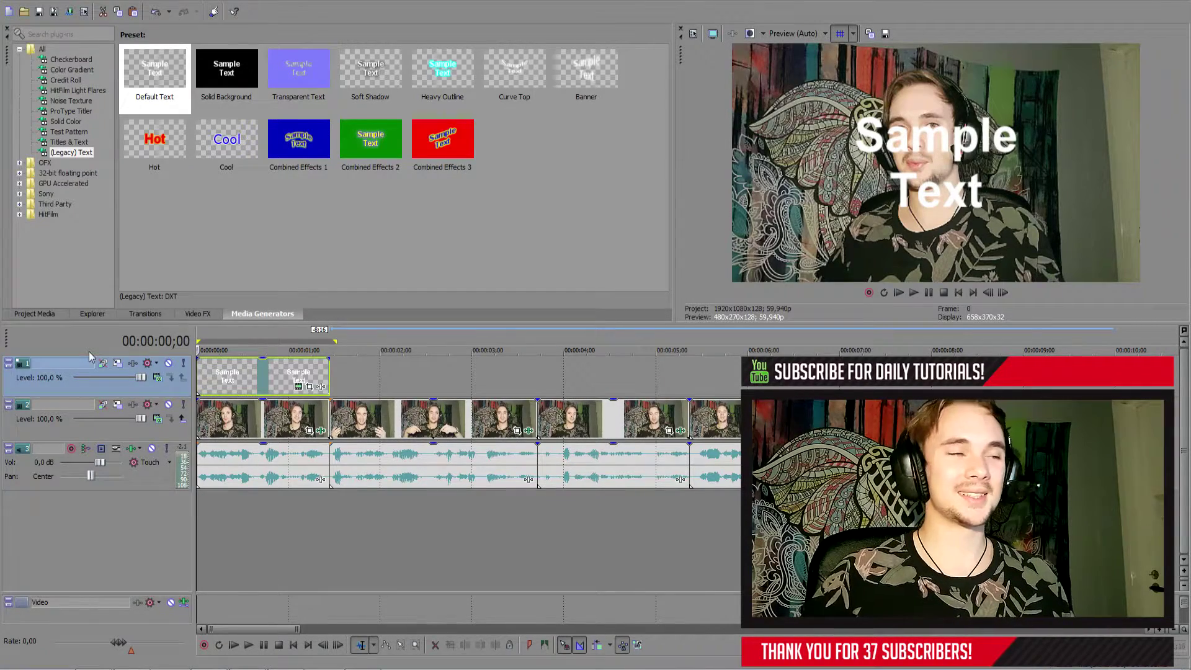
{"action": "left_click", "coordinate": [299, 388]}
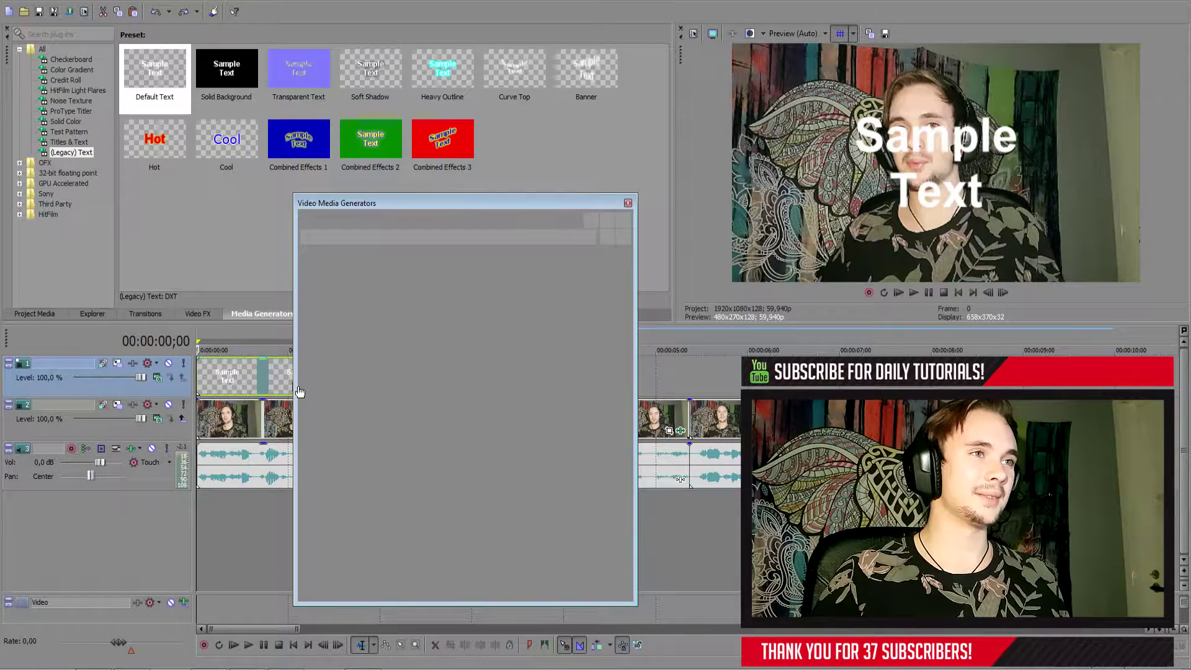
Step: Clear the sample text and type 'We're doing subtitles' at size 48 in Arial
{"action": "key", "text": "ctrl+a"}
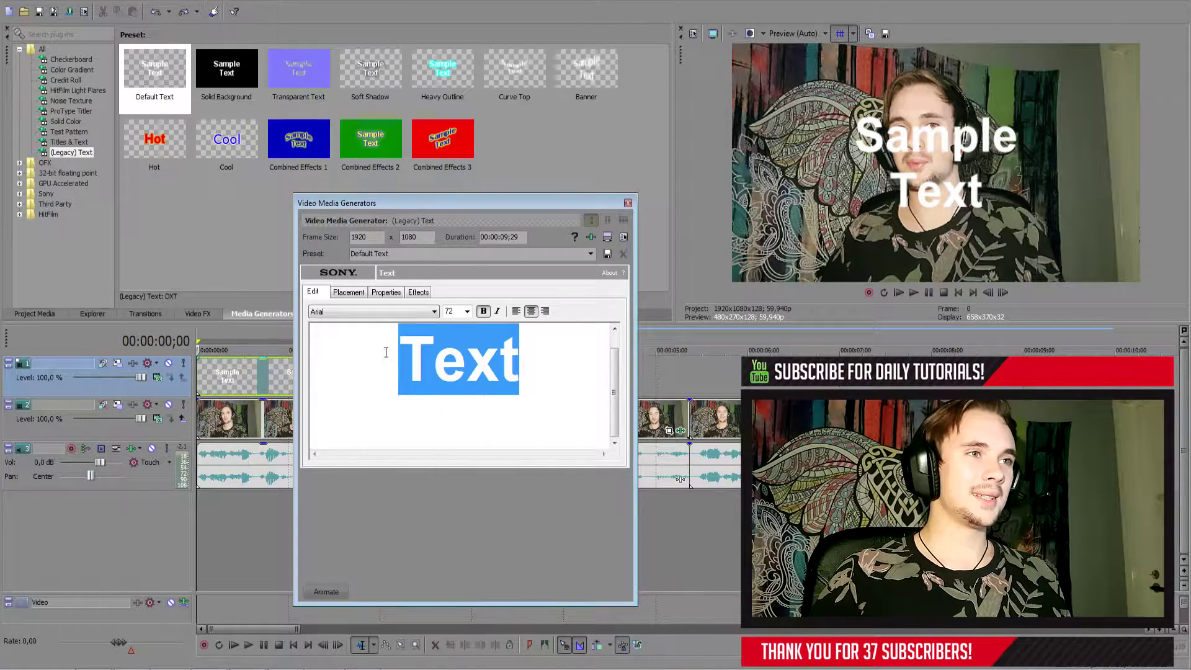
{"action": "key", "text": "Delete"}
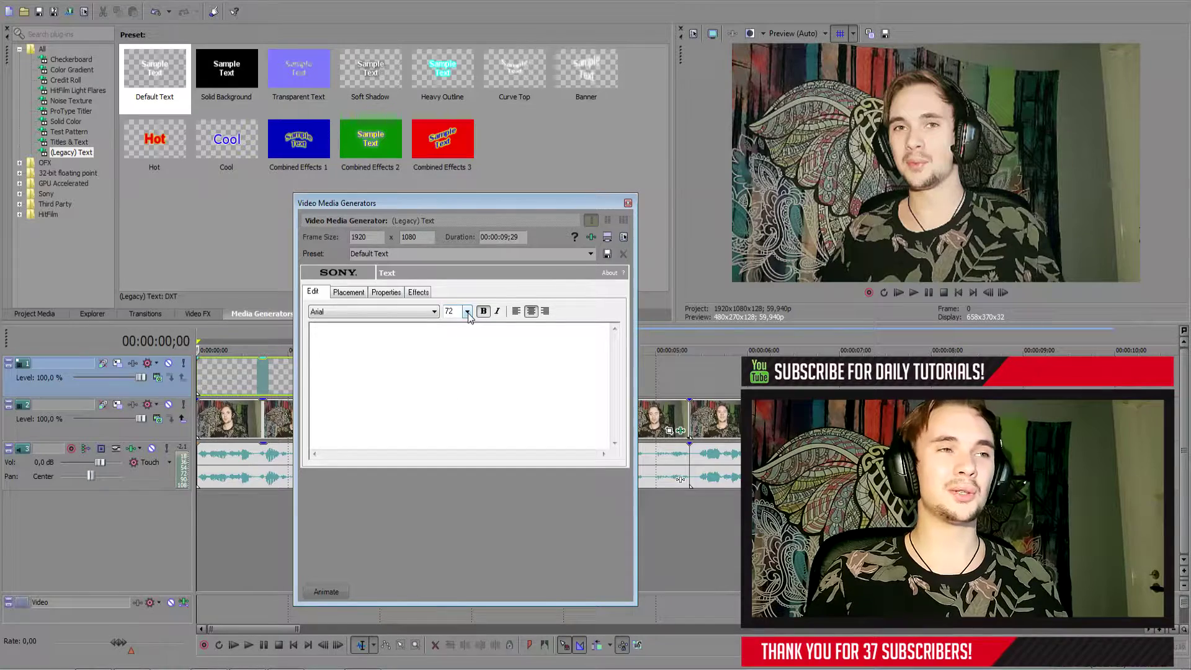
{"action": "scroll", "coordinate": [469, 314], "scroll_direction": "up", "scroll_amount": 1}
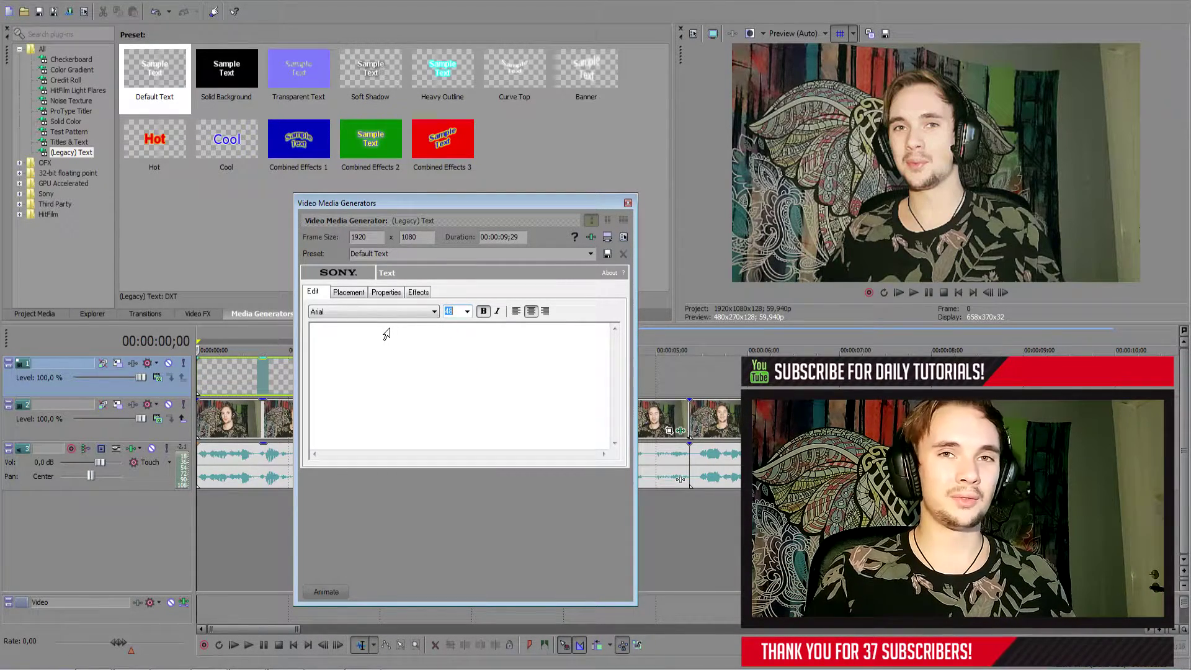
{"action": "left_click", "coordinate": [400, 344]}
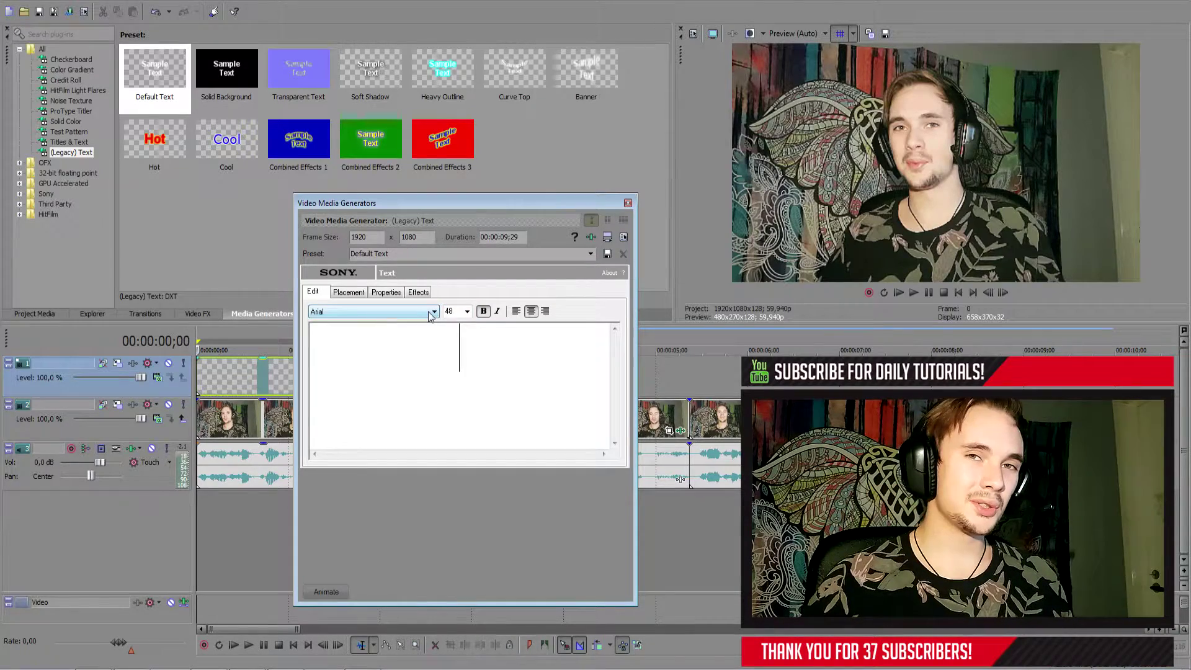
{"action": "type", "text": "We're doing subt"}
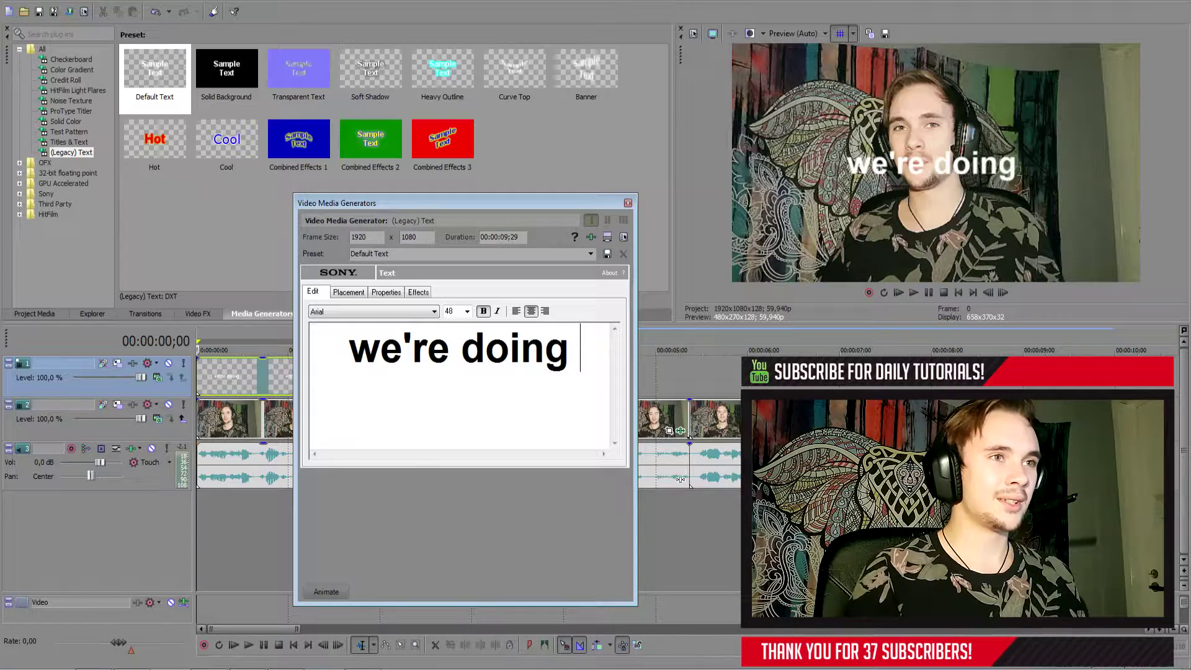
{"action": "type", "text": "itles"}
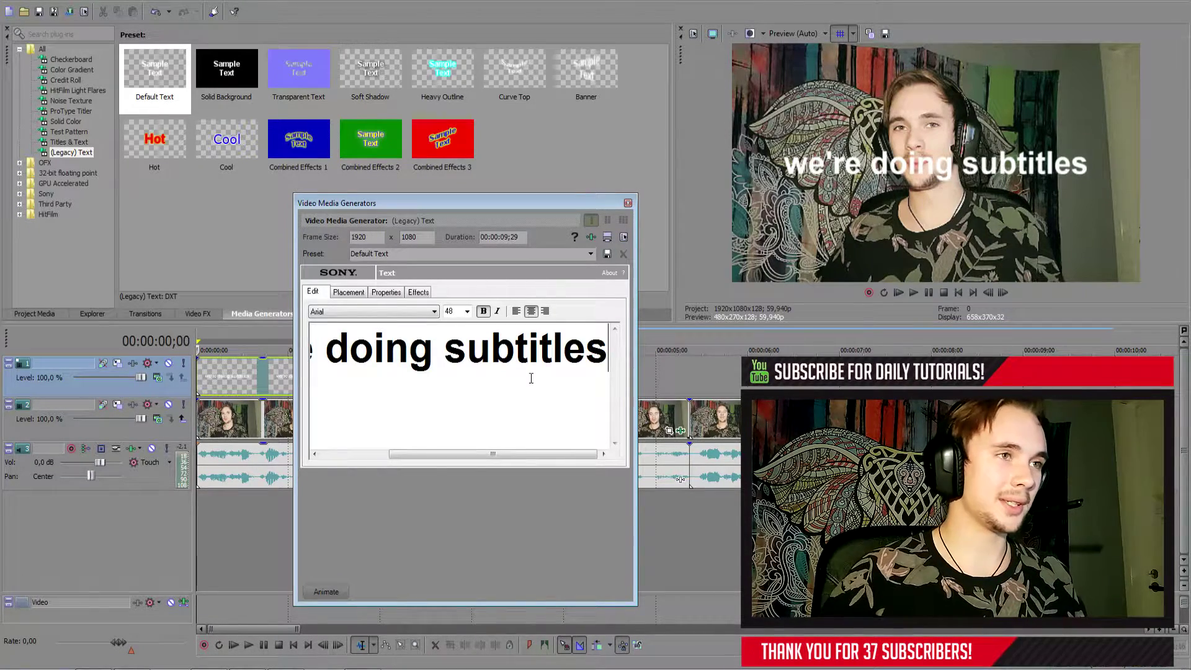
{"action": "left_click", "coordinate": [346, 294]}
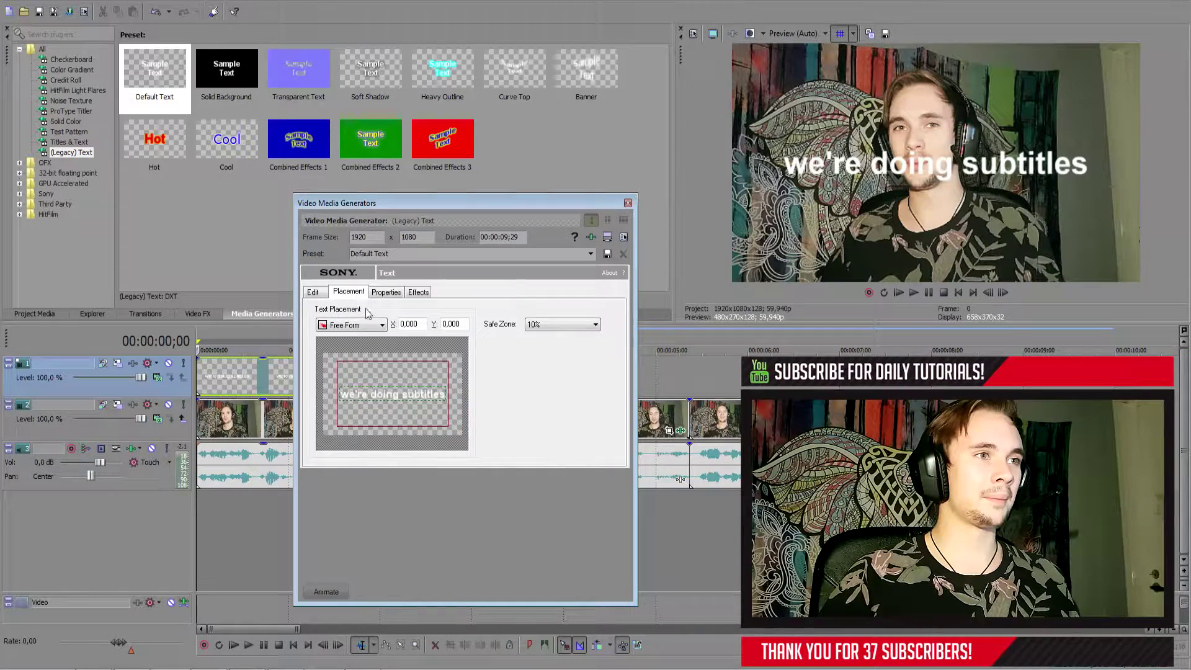
Step: Drag the subtitle down in the placement preview to Y 0.686, near the frame bottom
{"action": "left_click_drag", "start_coordinate": [387, 392], "coordinate": [389, 422]}
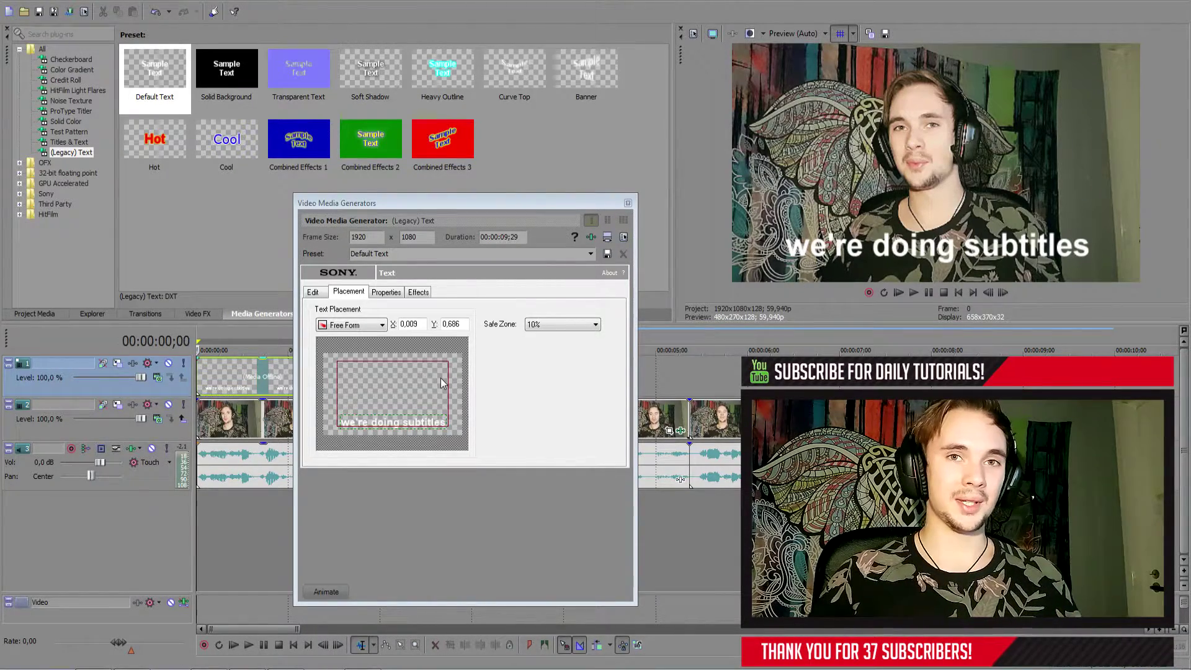
Step: Turn on a black text outline with width 0,150 in the Text Effects settings
{"action": "left_click", "coordinate": [426, 292]}
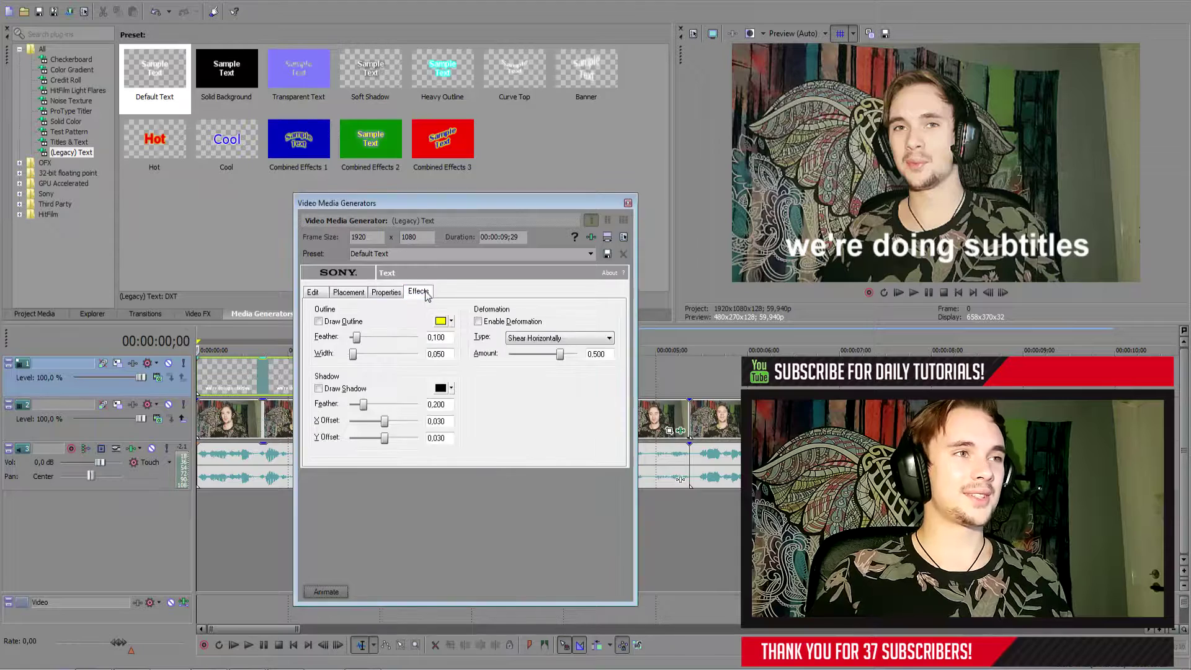
{"action": "left_click", "coordinate": [318, 322]}
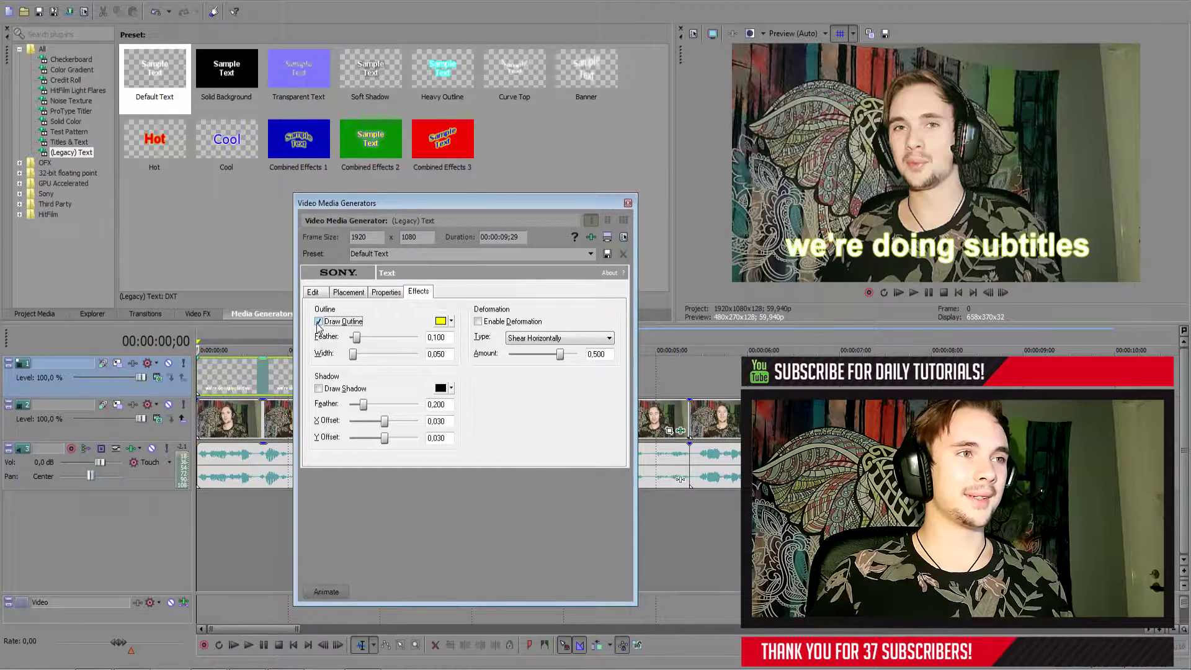
{"action": "left_click", "coordinate": [440, 322]}
{"action": "left_click", "coordinate": [474, 383]}
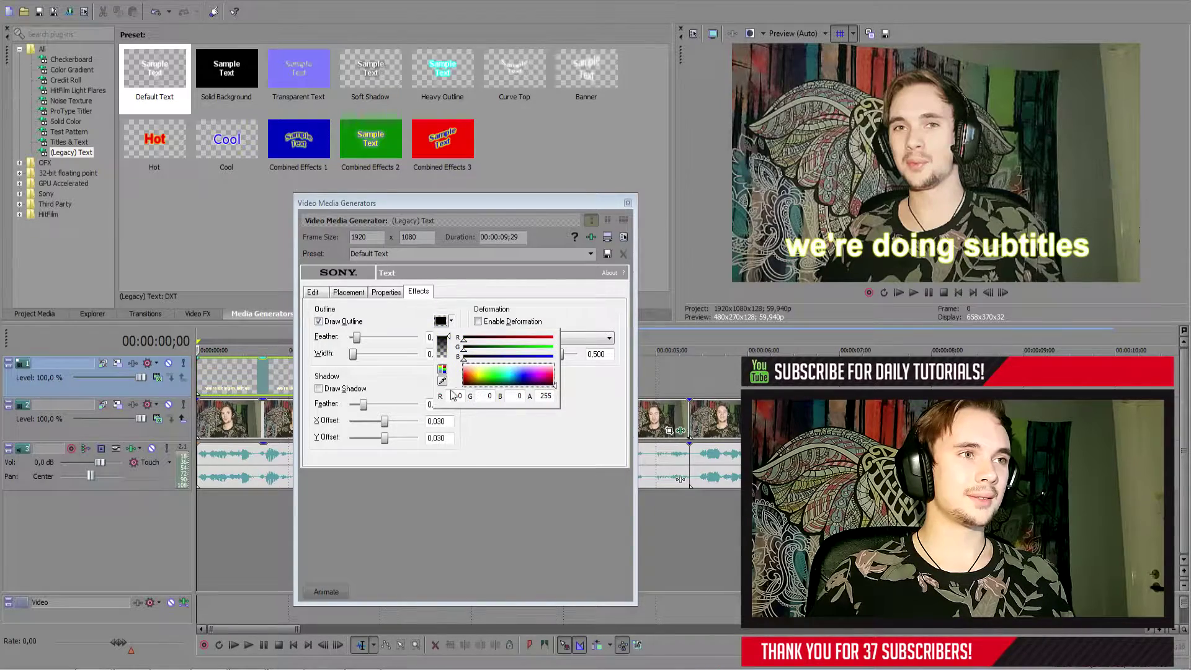
{"action": "left_click", "coordinate": [493, 295]}
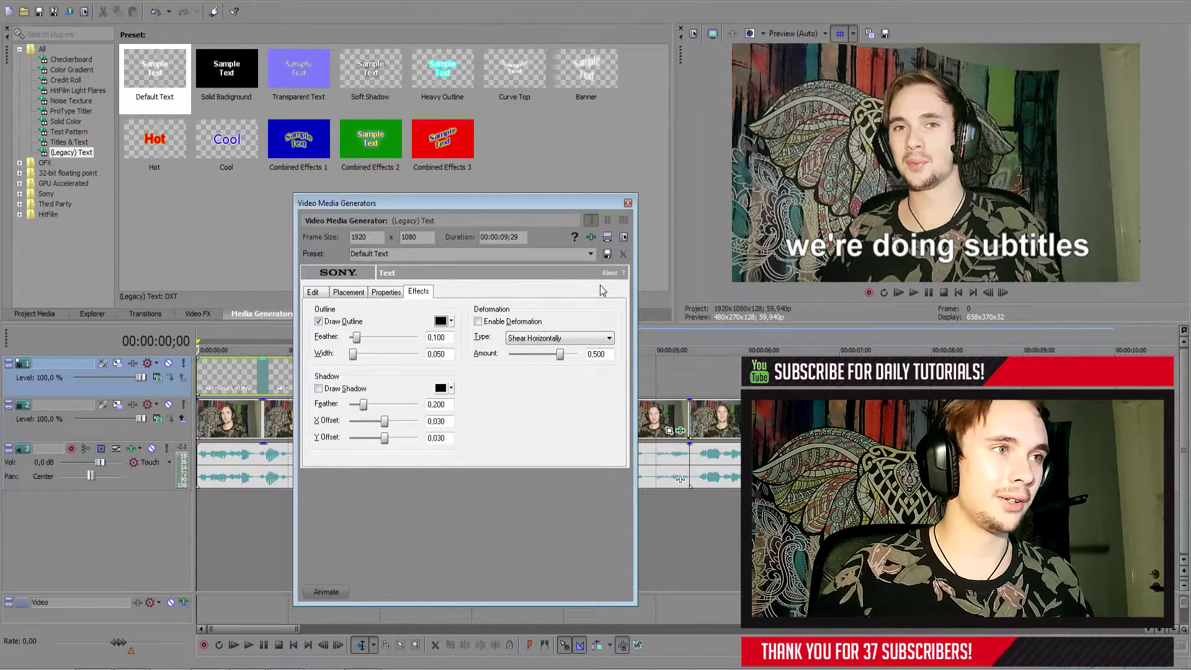
{"action": "left_click", "coordinate": [377, 353]}
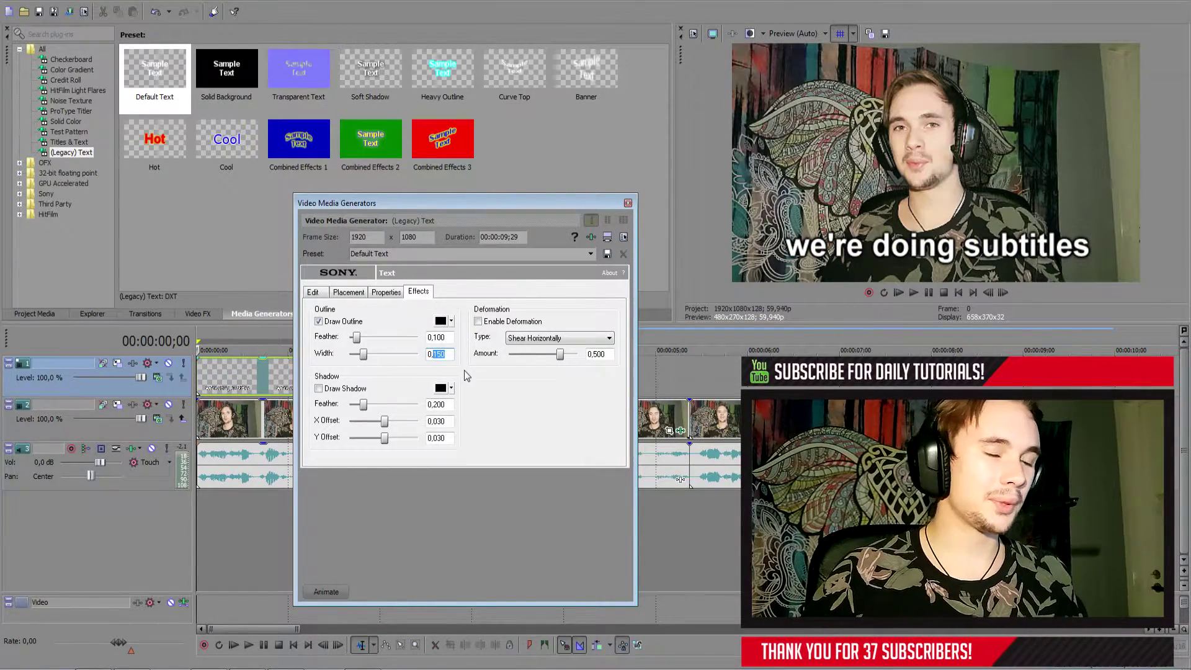
{"action": "left_click", "coordinate": [451, 355]}
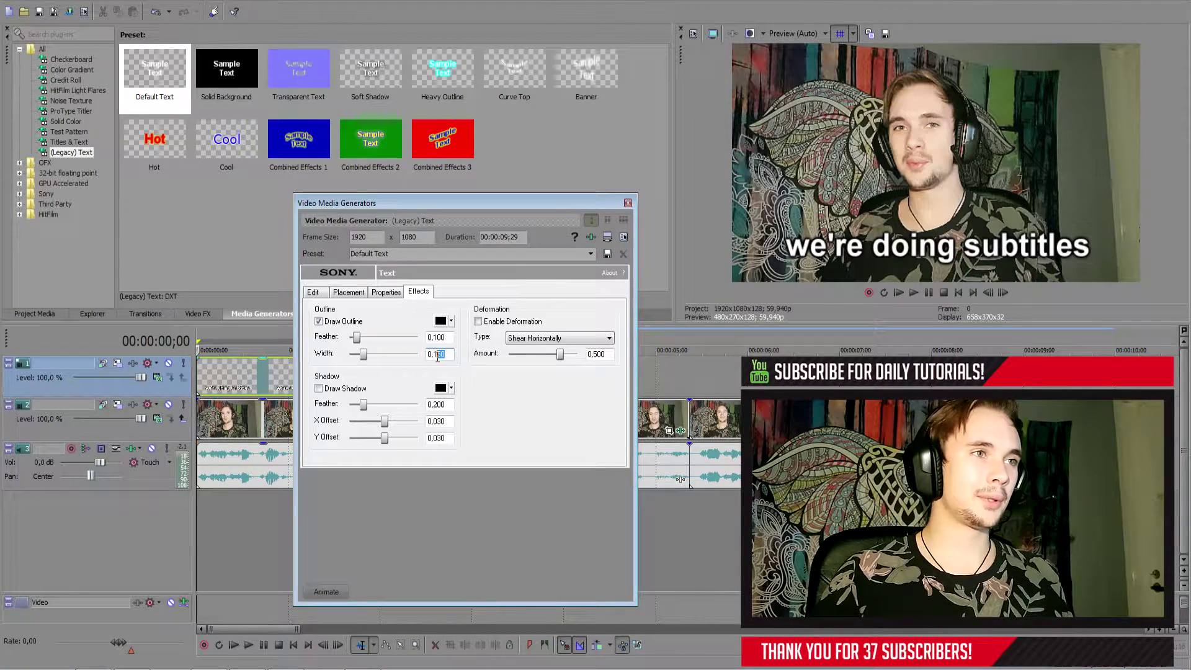
{"action": "left_click", "coordinate": [627, 203]}
{"action": "left_click", "coordinate": [257, 362]}
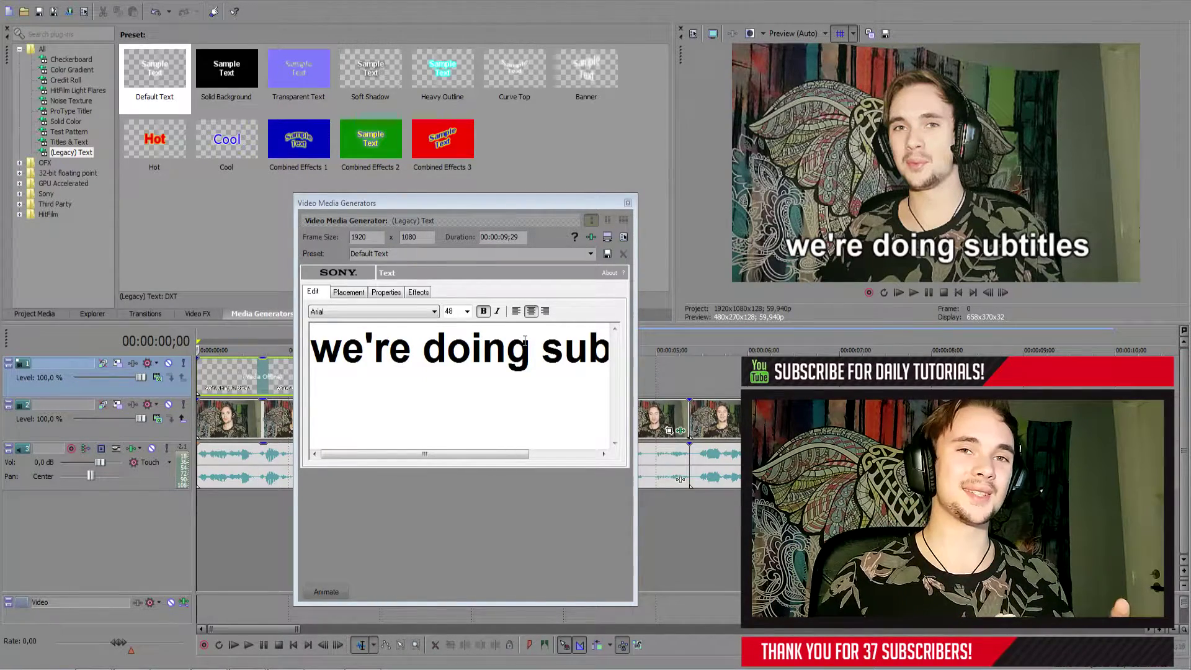
Step: Trim the first subtitle event to end near frame 15, check it, and paste a copy
{"action": "left_click", "coordinate": [627, 202]}
{"action": "key", "text": "Up"}
{"action": "key", "text": "Up"}
{"action": "key", "text": "Up"}
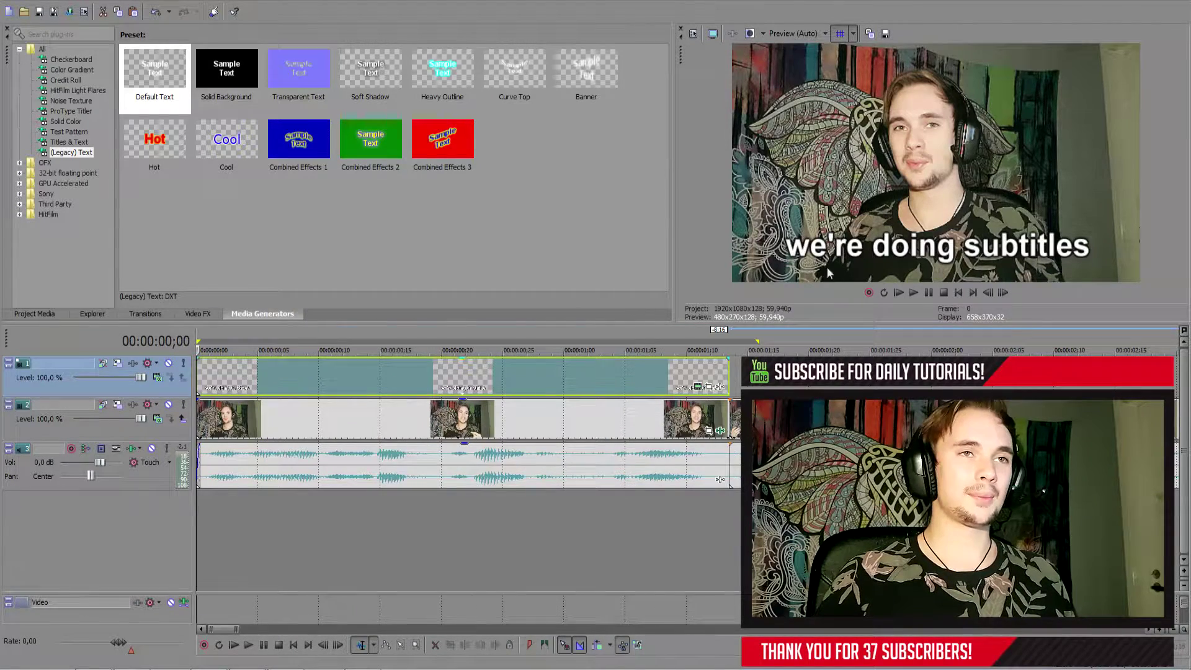
{"action": "left_click_drag", "start_coordinate": [727, 386], "coordinate": [337, 386]}
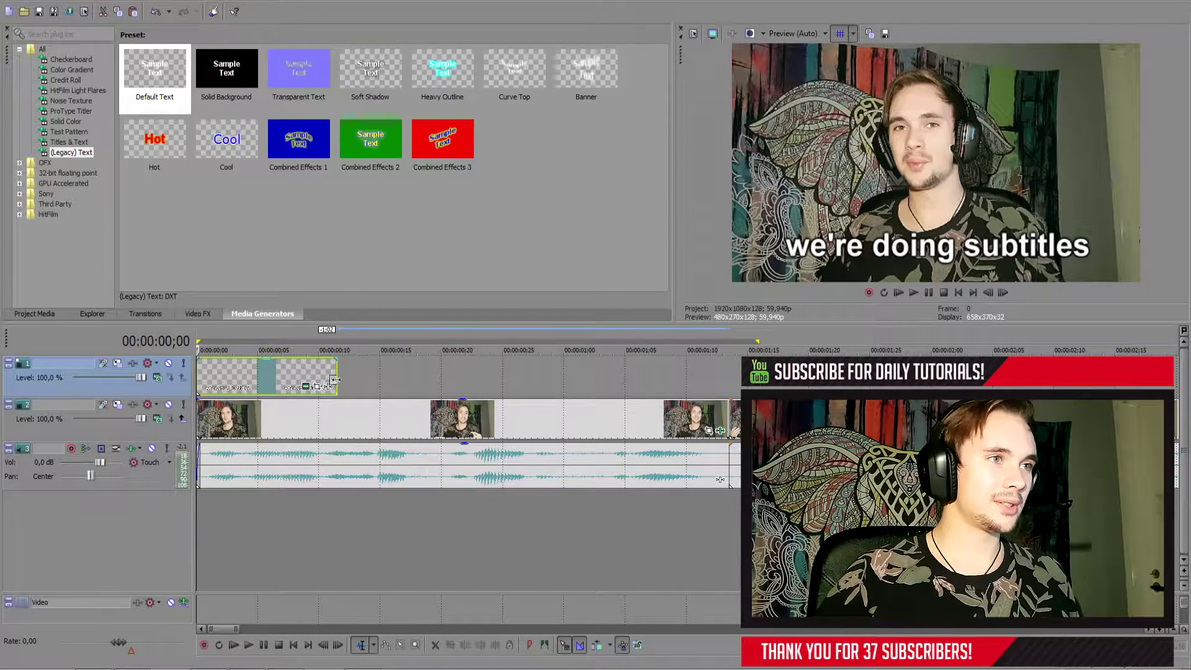
{"action": "left_click_drag", "start_coordinate": [335, 379], "coordinate": [372, 380]}
{"action": "key", "text": "space"}
{"action": "key", "text": "space"}
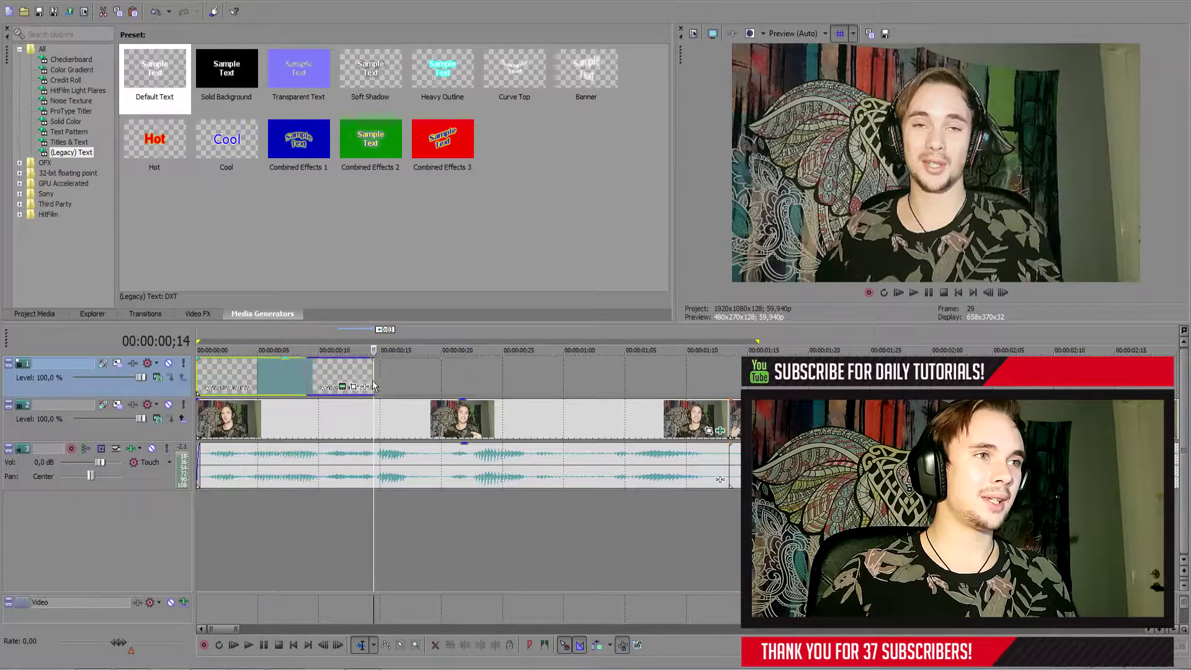
{"action": "key", "text": "ctrl+v"}
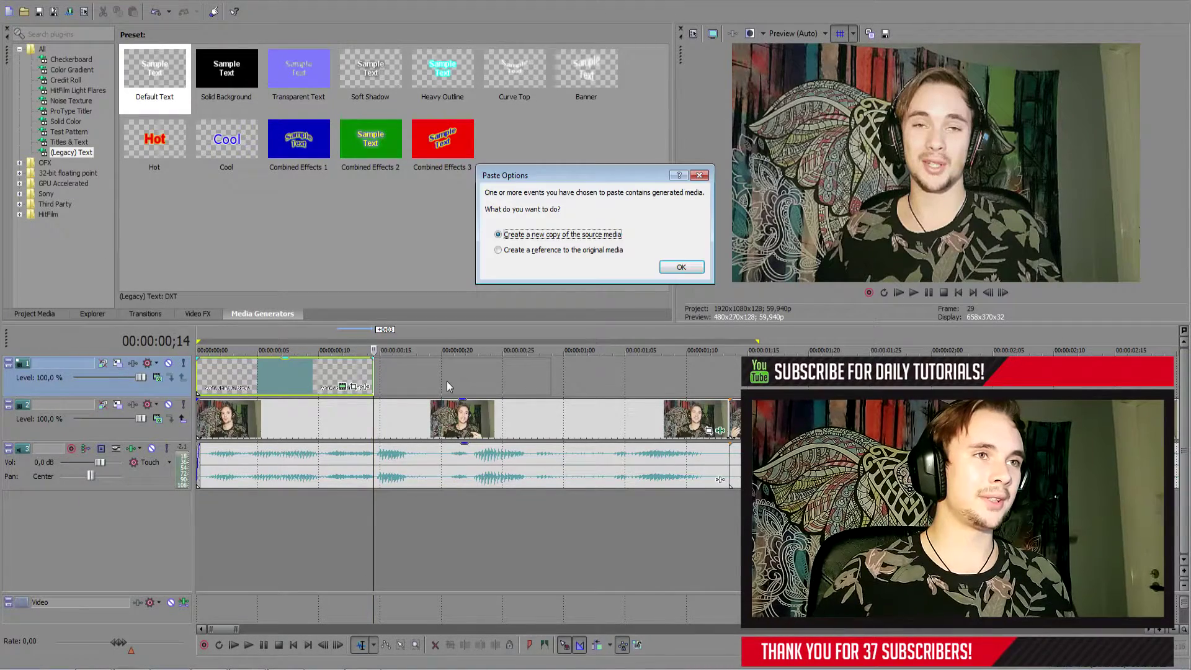
Step: Paste the copy as new source media, trim it, and place it right after the first subtitle
{"action": "left_click", "coordinate": [685, 269]}
{"action": "left_click_drag", "start_coordinate": [550, 374], "coordinate": [428, 374]}
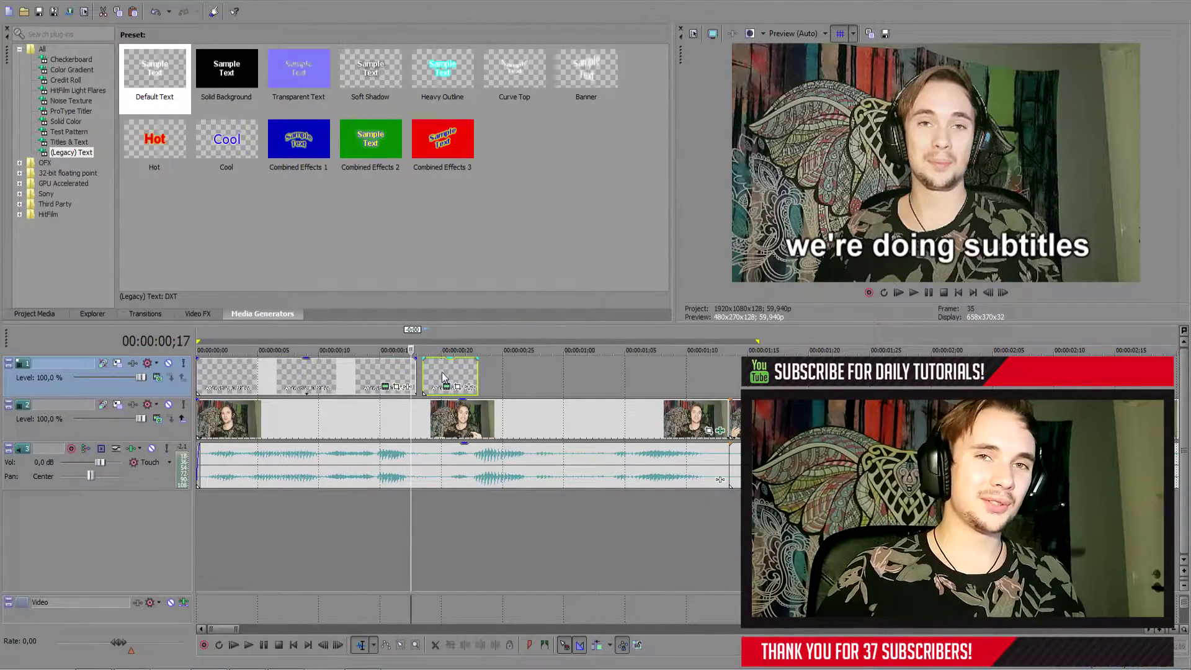
{"action": "left_click_drag", "start_coordinate": [443, 376], "coordinate": [488, 381]}
{"action": "left_click_drag", "start_coordinate": [417, 377], "coordinate": [473, 377]}
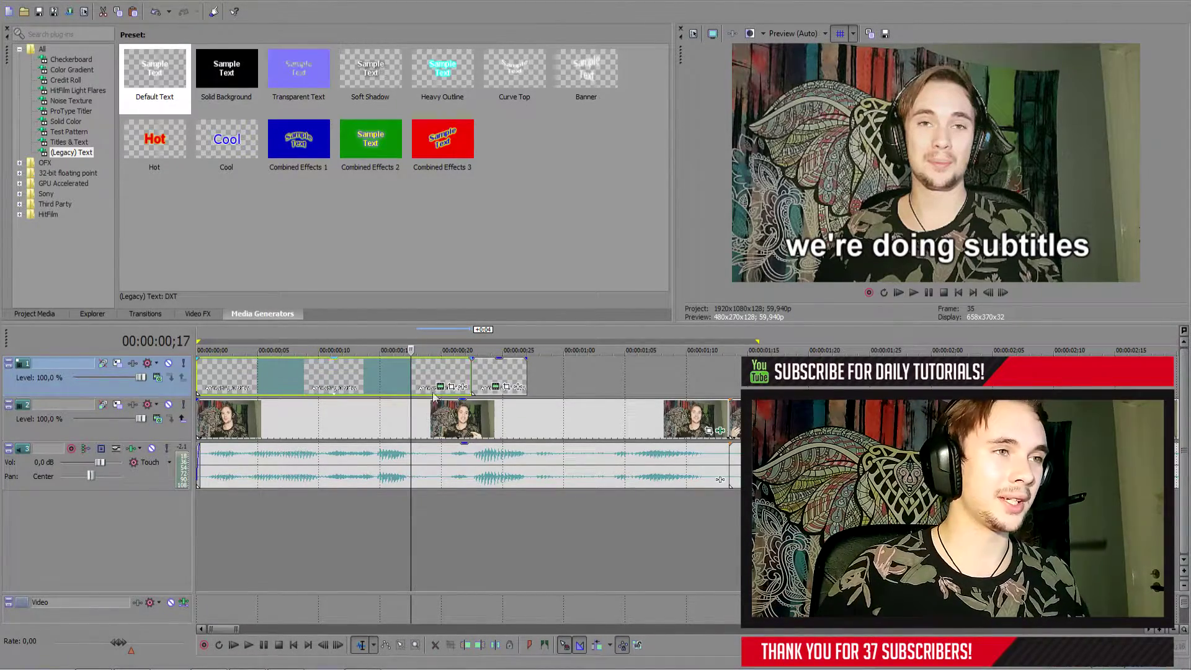
{"action": "left_click", "coordinate": [465, 388]}
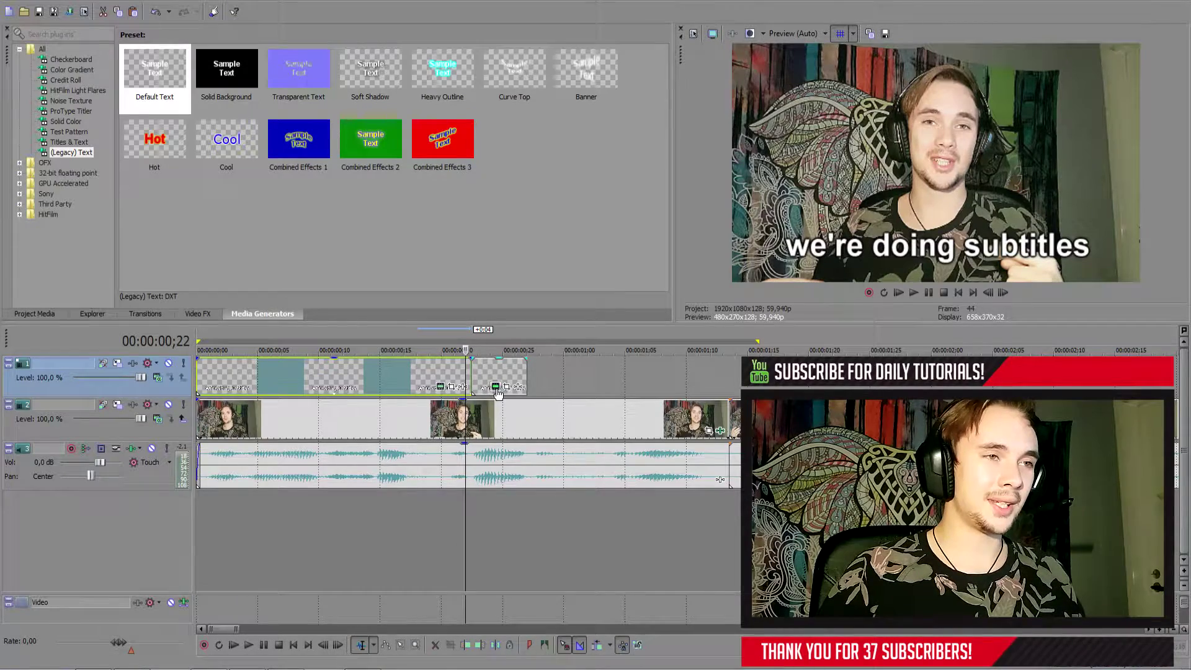
Step: Change the second subtitle's text to 'today' and replay the timeline from the start
{"action": "left_click", "coordinate": [495, 387]}
{"action": "key", "text": "ctrl+a"}
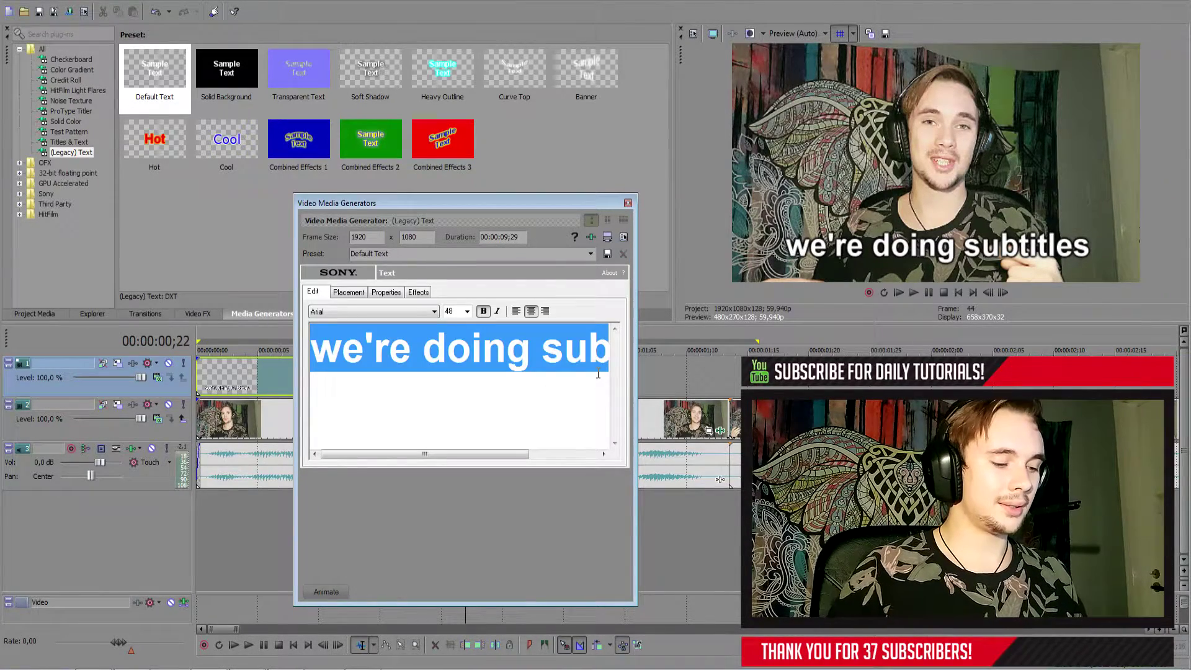
{"action": "type", "text": "today"}
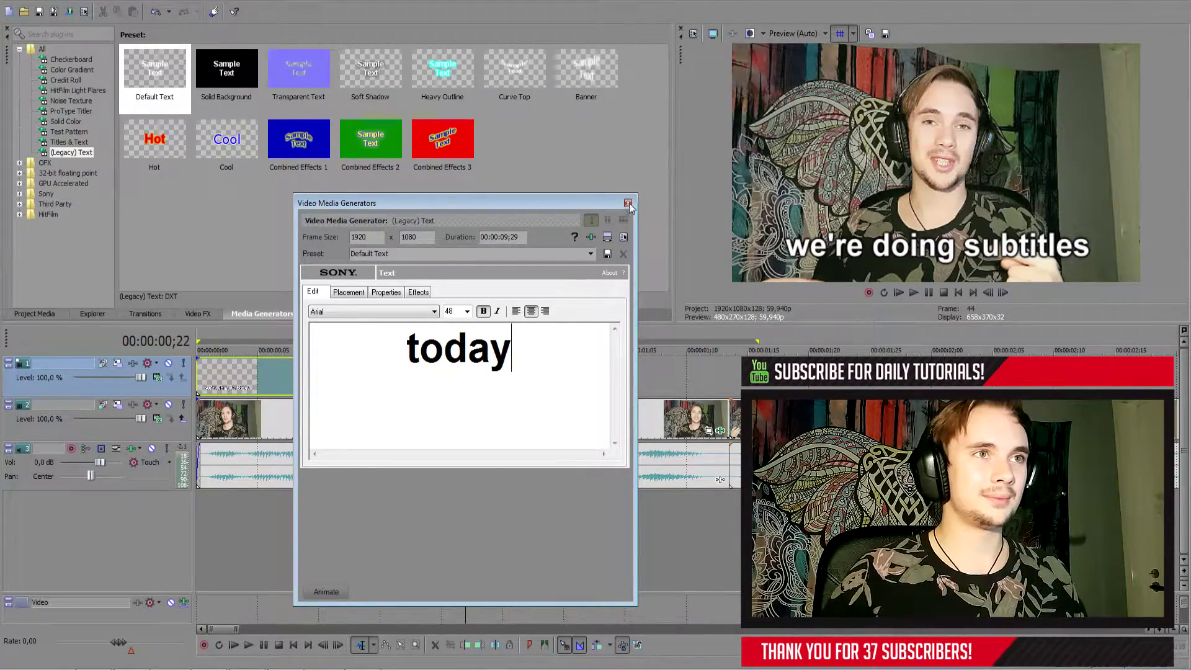
{"action": "left_click", "coordinate": [628, 203]}
{"action": "left_click", "coordinate": [473, 376]}
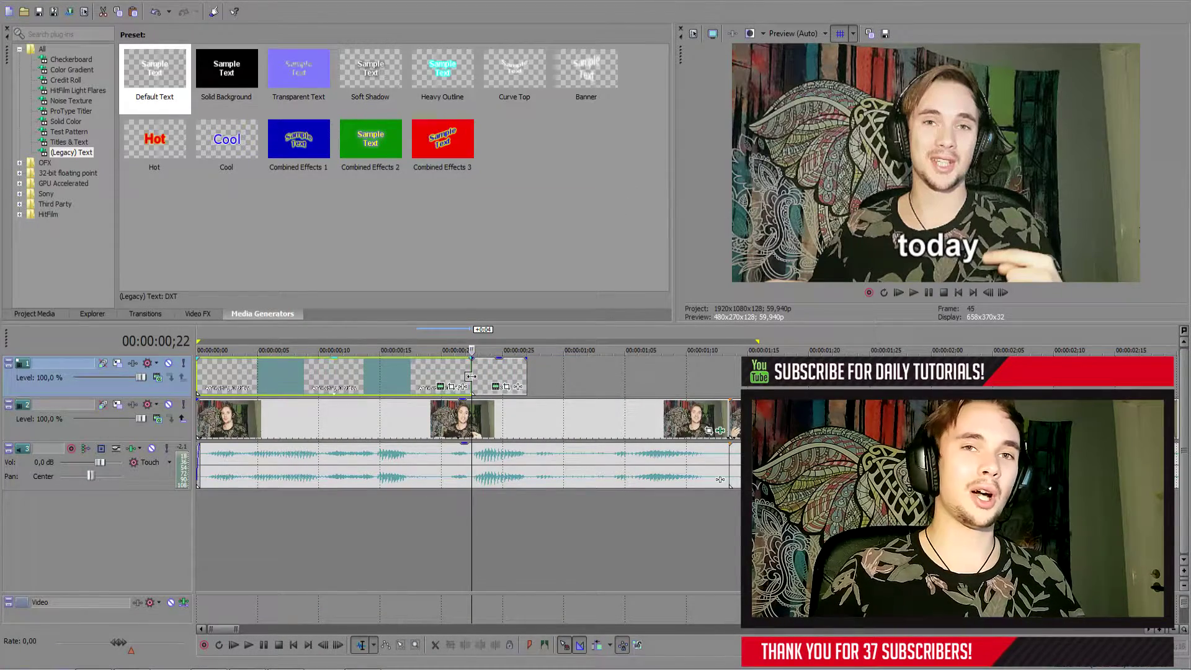
{"action": "left_click", "coordinate": [200, 374]}
{"action": "key", "text": "space"}
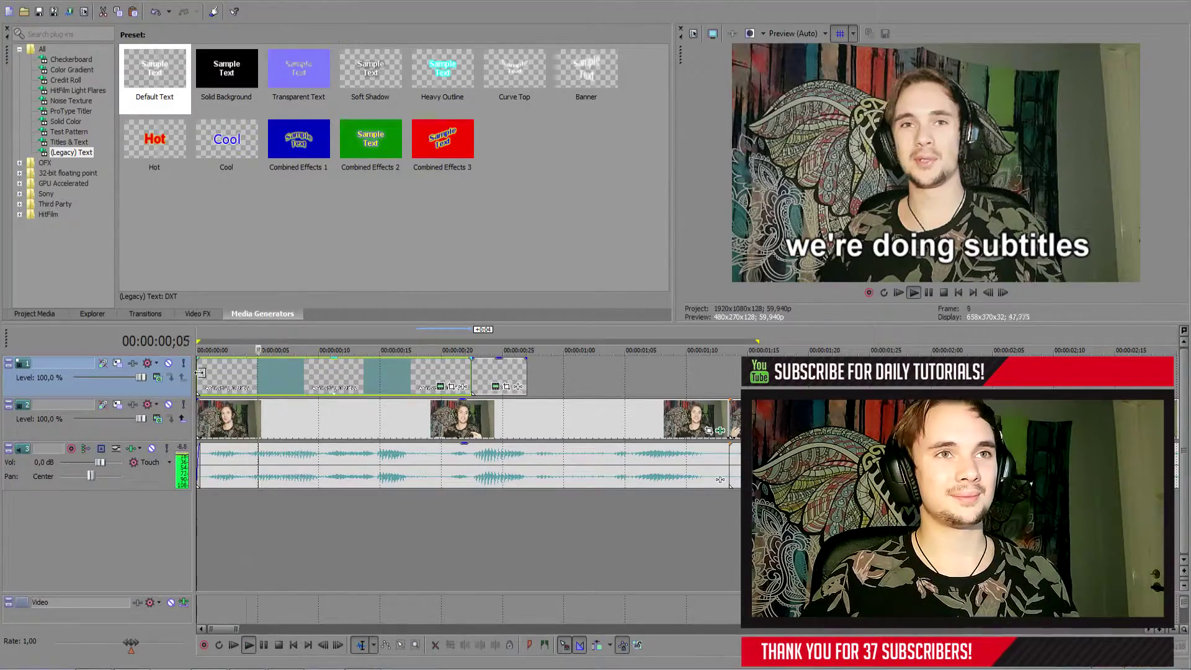
Step: Stretch the 'today' subtitle's end to the right and replay the subtitles to check timing
{"action": "key", "text": "space"}
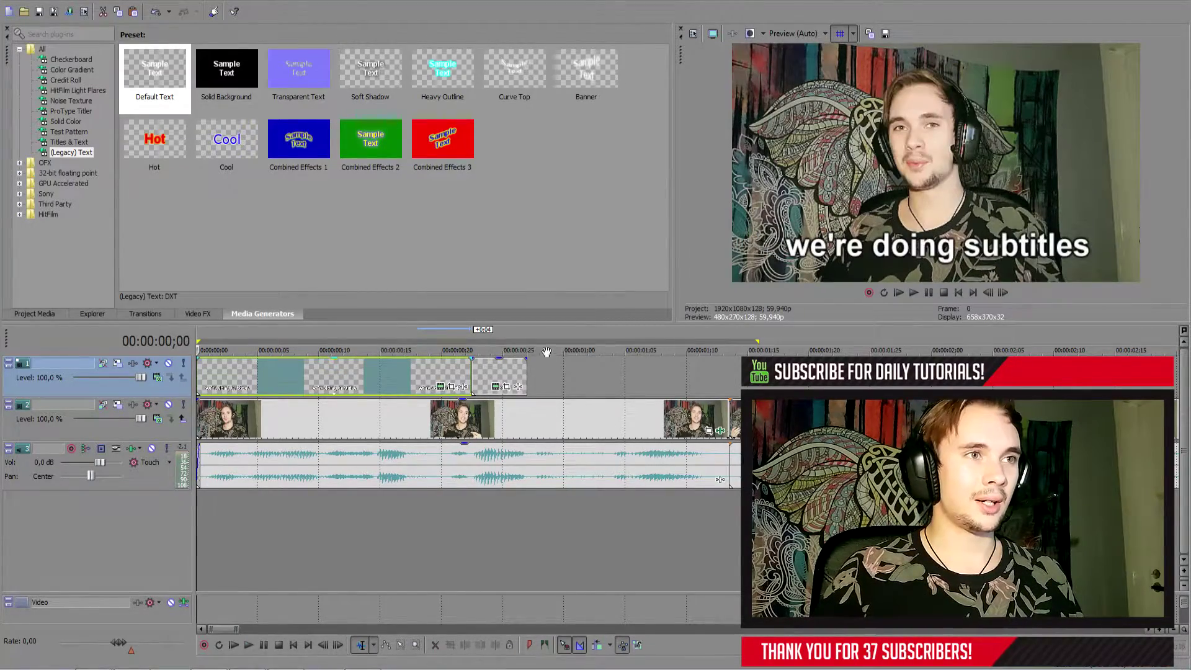
{"action": "left_click_drag", "start_coordinate": [524, 371], "coordinate": [611, 370]}
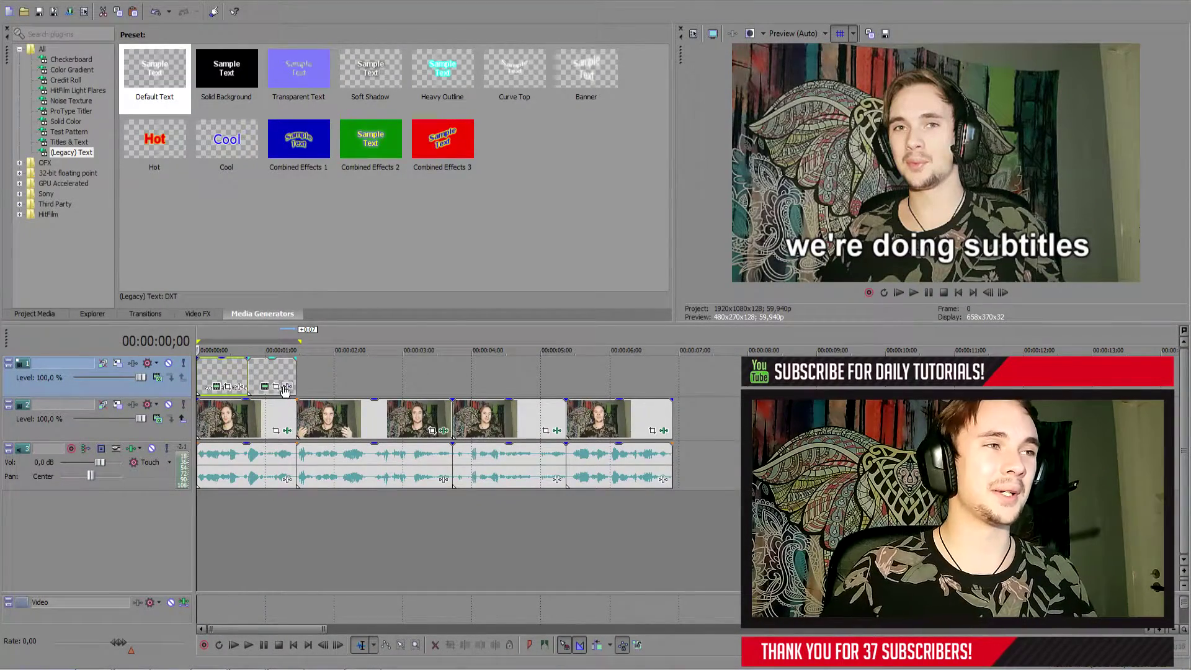
{"action": "scroll", "coordinate": [364, 397], "scroll_direction": "up", "scroll_amount": 5}
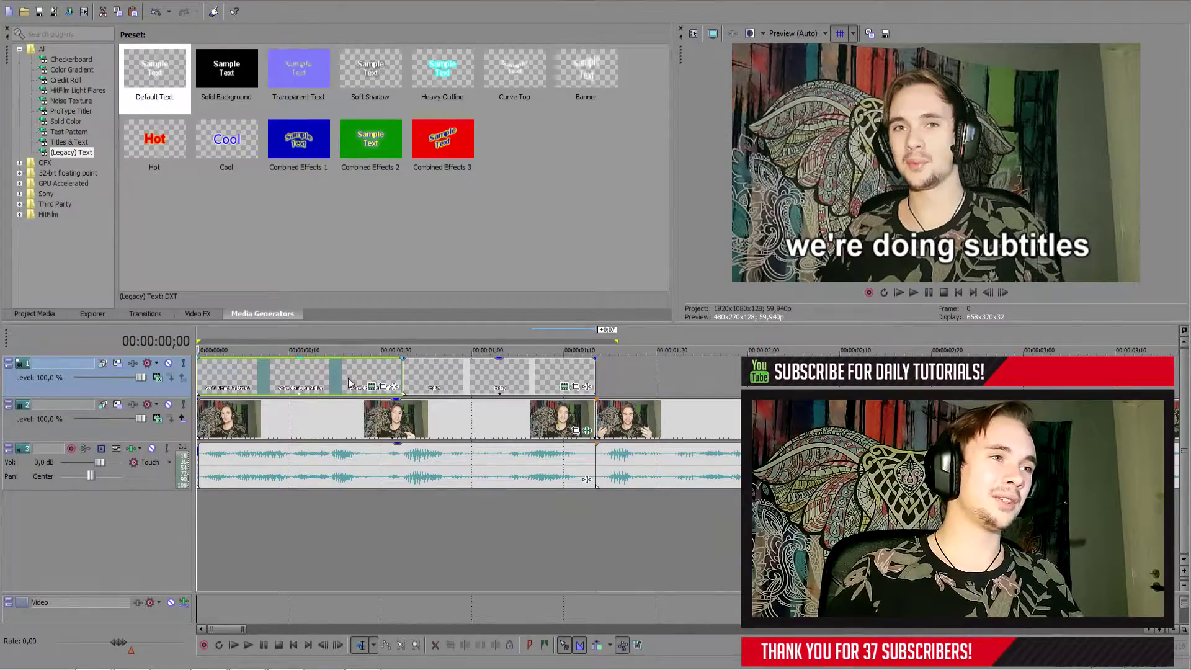
{"action": "key", "text": "space"}
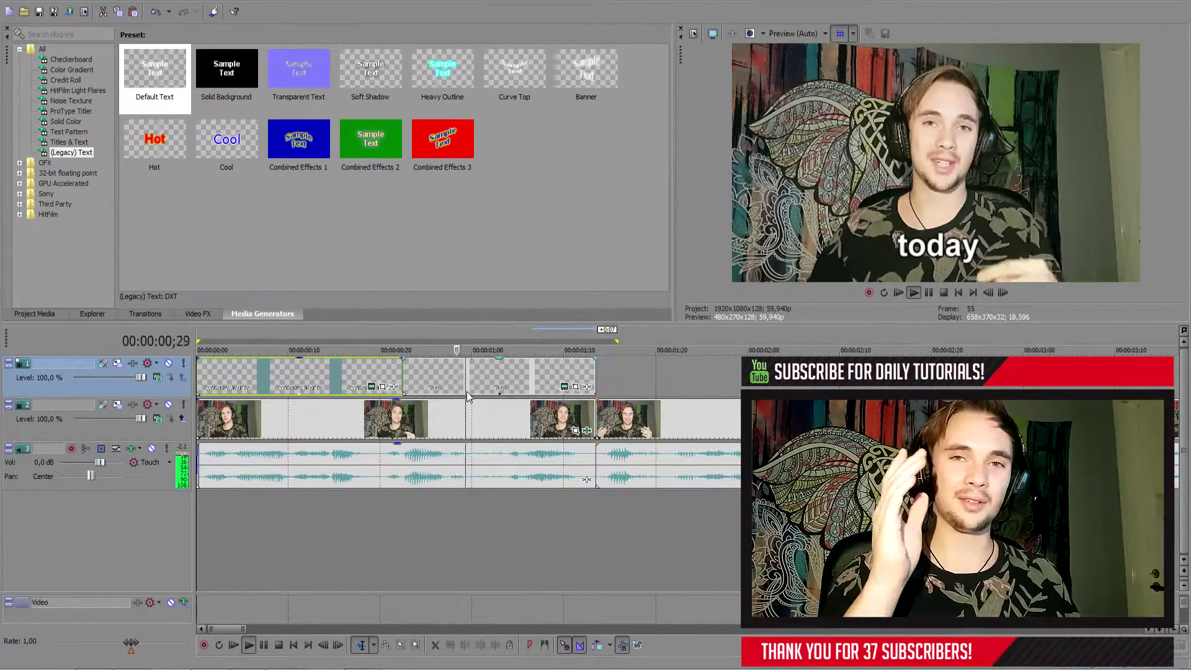
{"action": "key", "text": "space"}
{"action": "scroll", "coordinate": [467, 392], "scroll_direction": "down", "scroll_amount": 3}
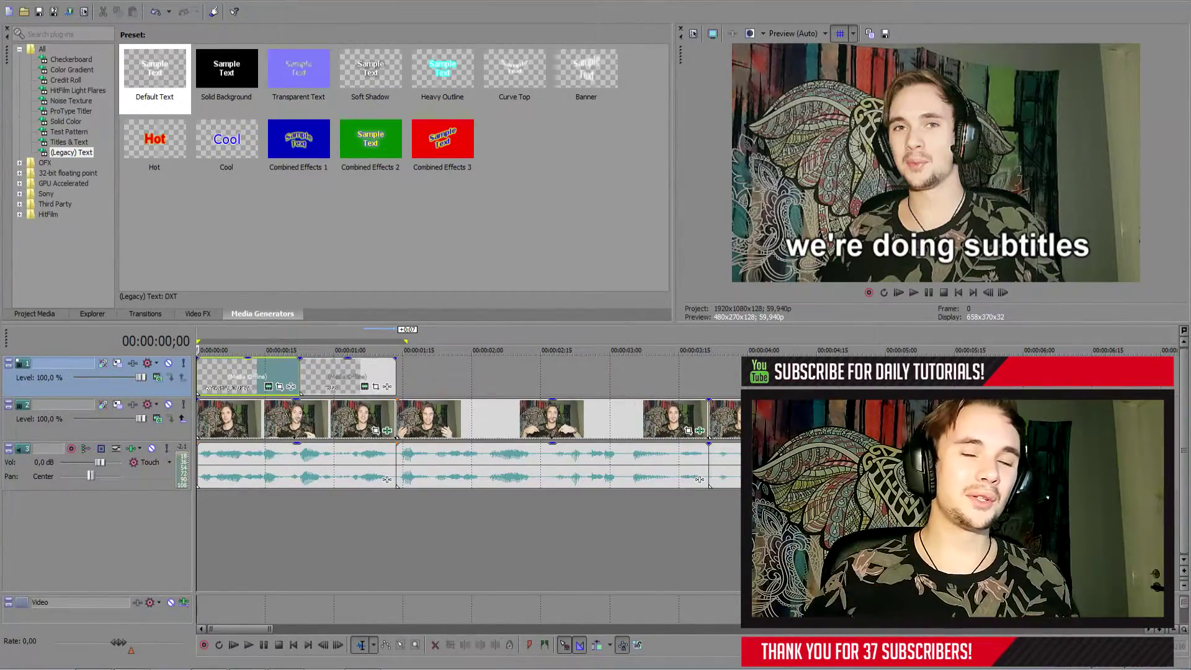